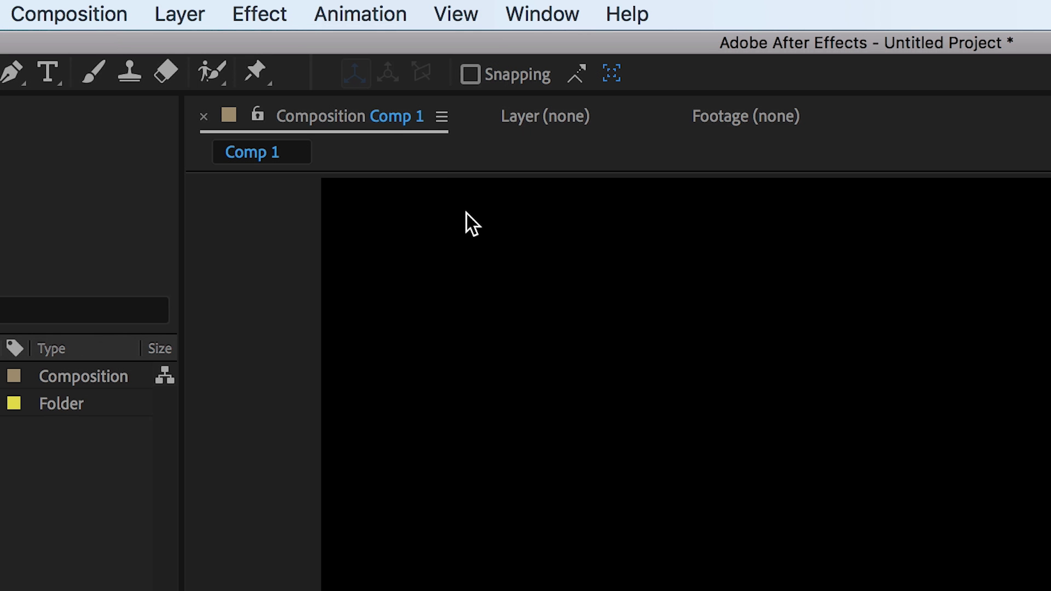
- Create a new white solid layer at 1920 x 1080 px with square pixels
left_click(193, 17)
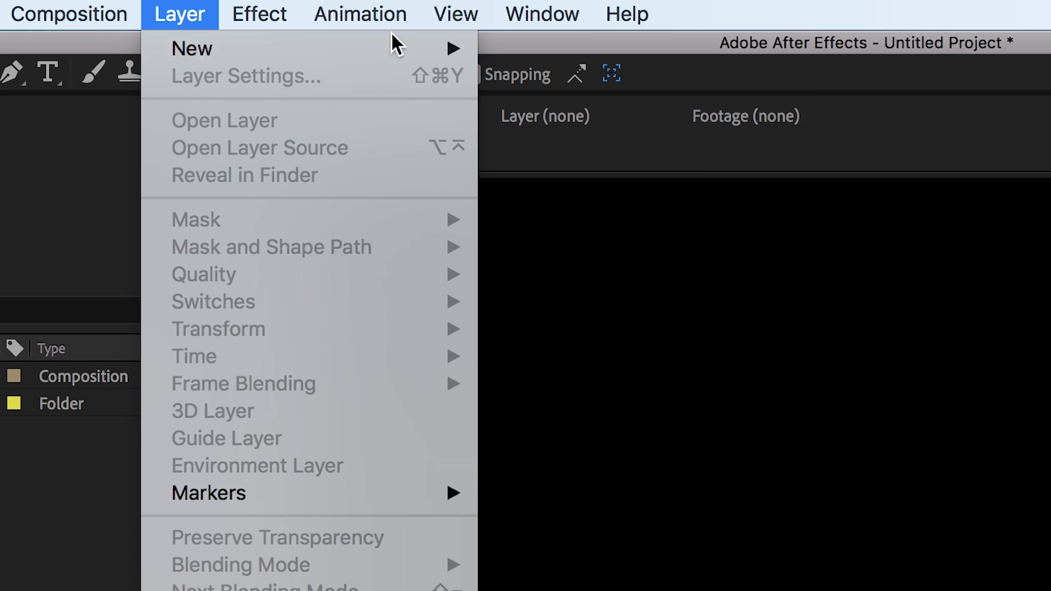
mouse_move(441, 52)
left_click(567, 85)
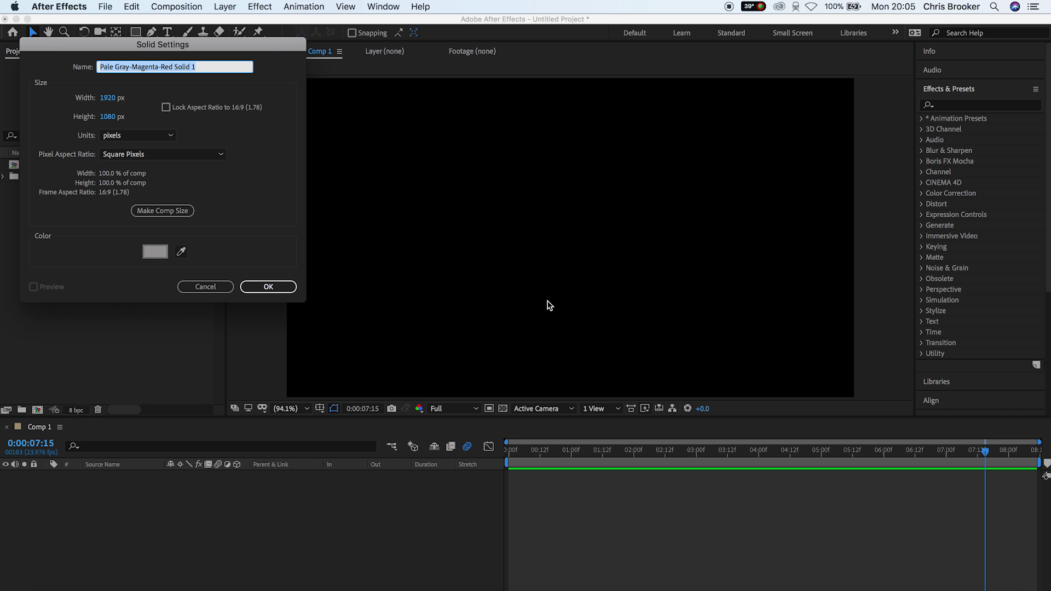
left_click(163, 253)
left_click_drag(94, 203, 53, 175)
left_click(349, 180)
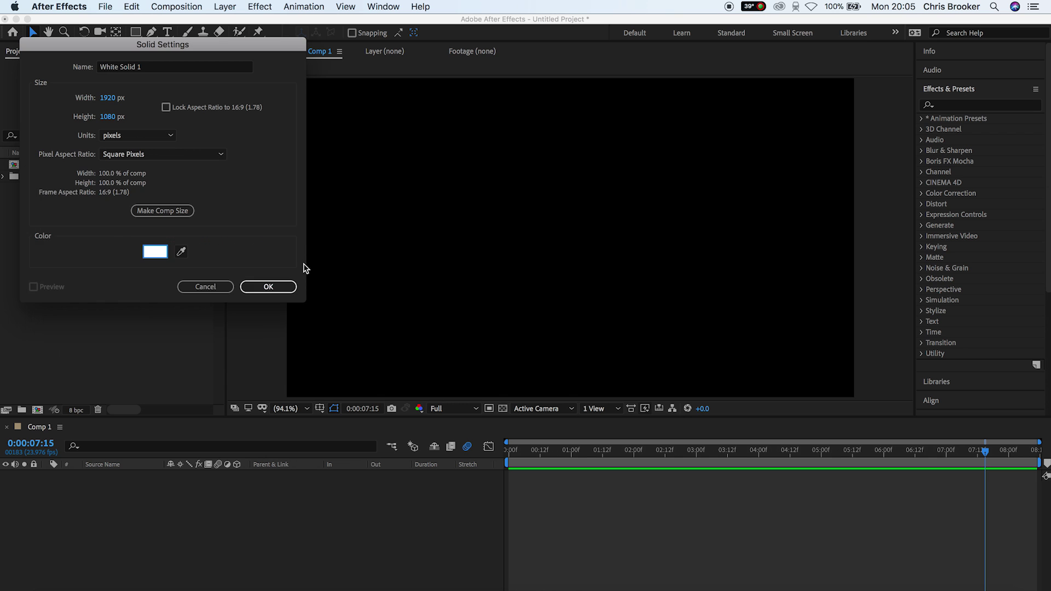
left_click(271, 287)
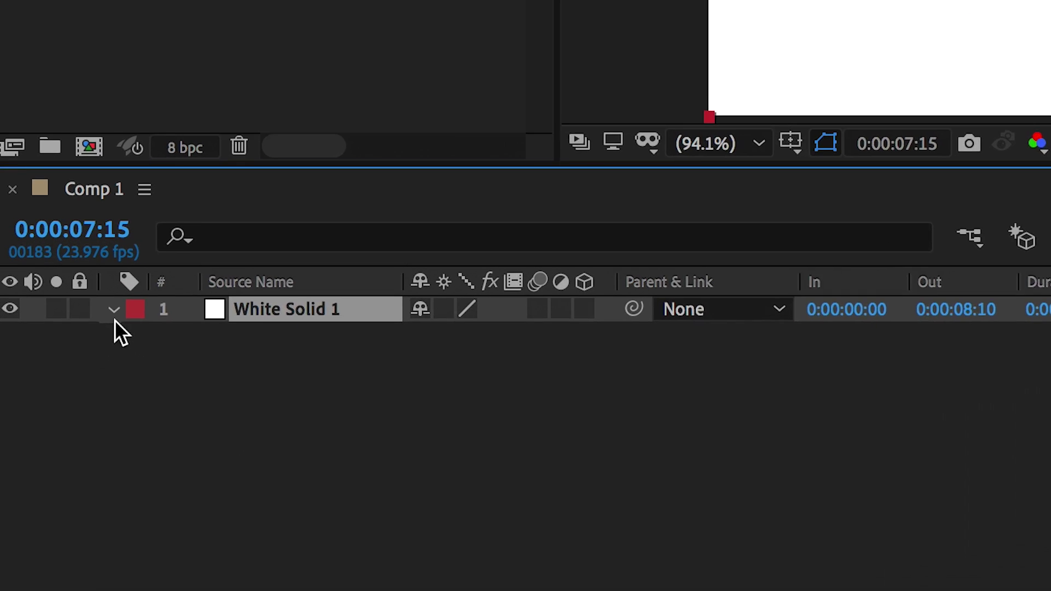
- Unlink the white solid's Scale dimensions and set its horizontal scale to 0.5%
left_click(46, 475)
left_click(159, 296)
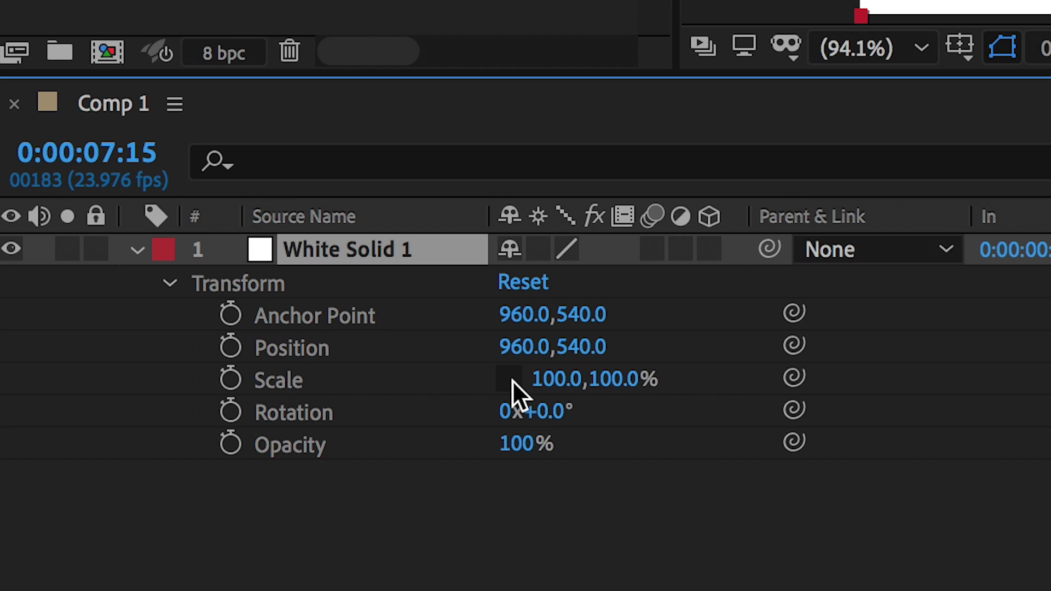
left_click_drag(552, 379, 449, 378)
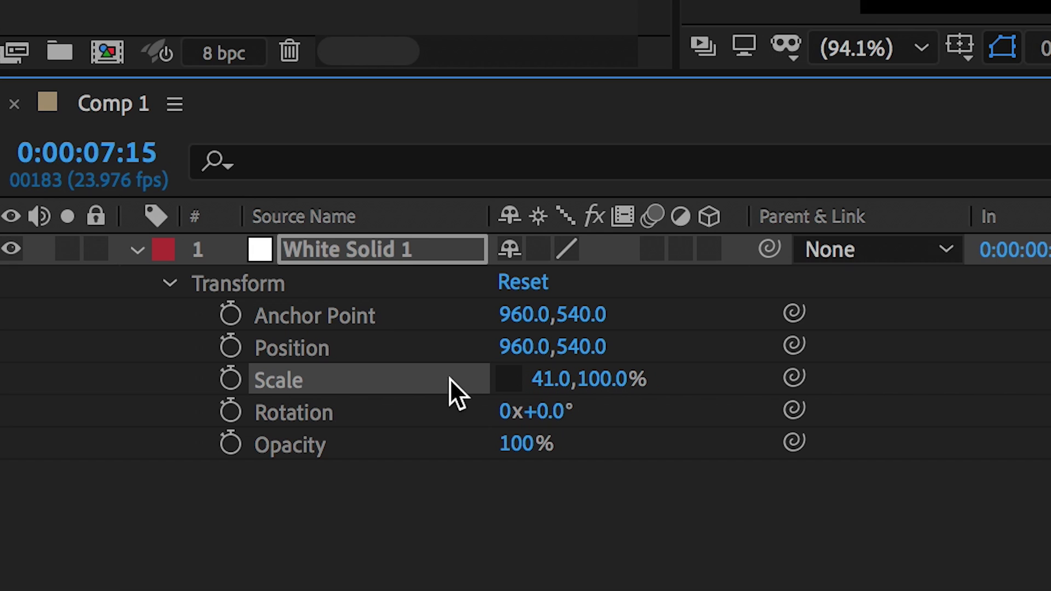
left_click(543, 380)
type("0")
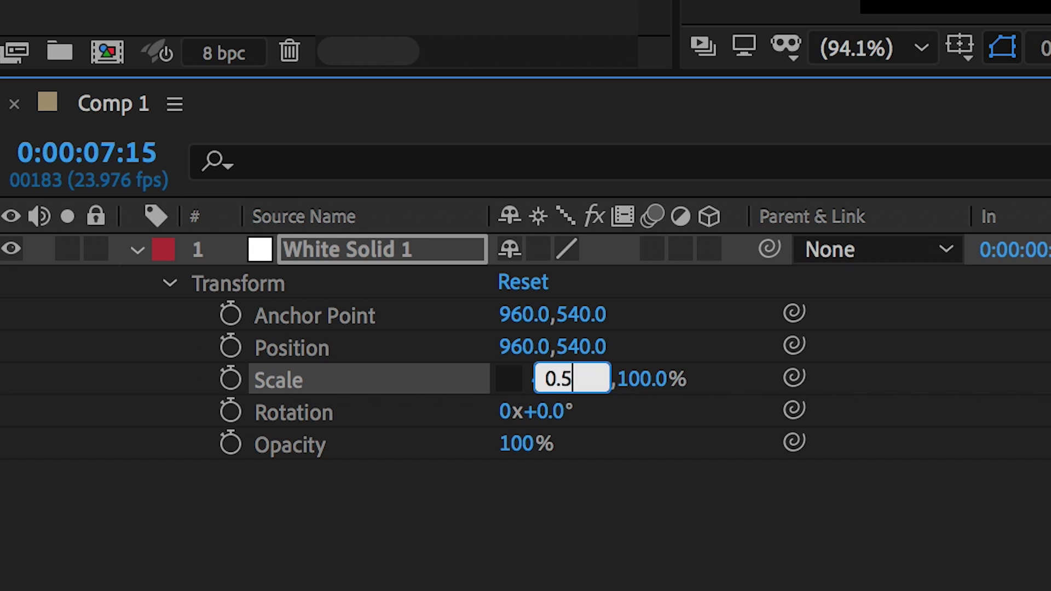
type(".5")
key("Return")
- Reduce the white solid's vertical scale to 9% and shift its X position to 415
left_click_drag(574, 382, 439, 388)
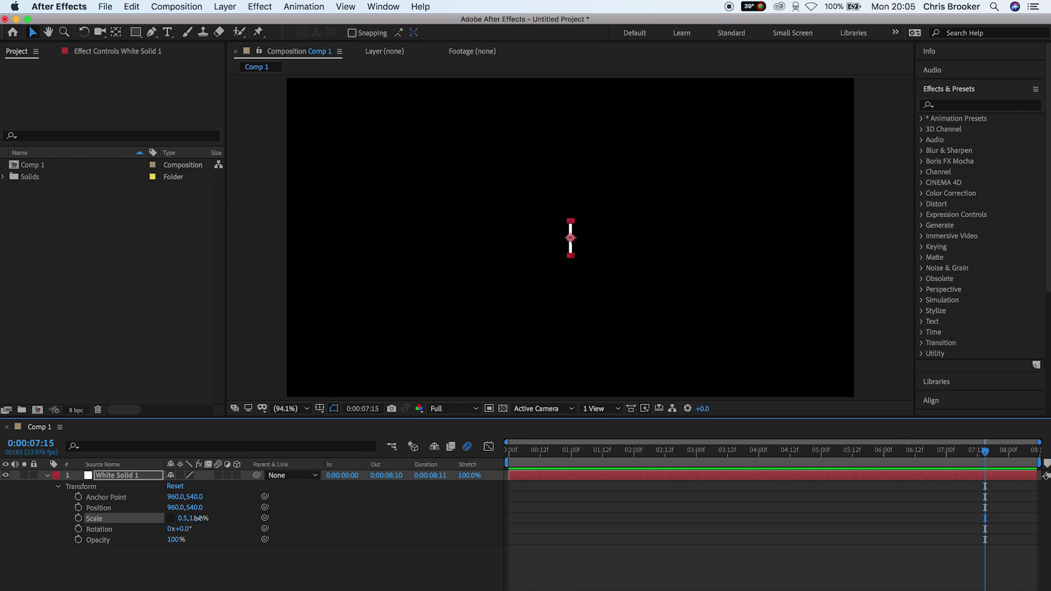
left_click_drag(198, 518, 197, 518)
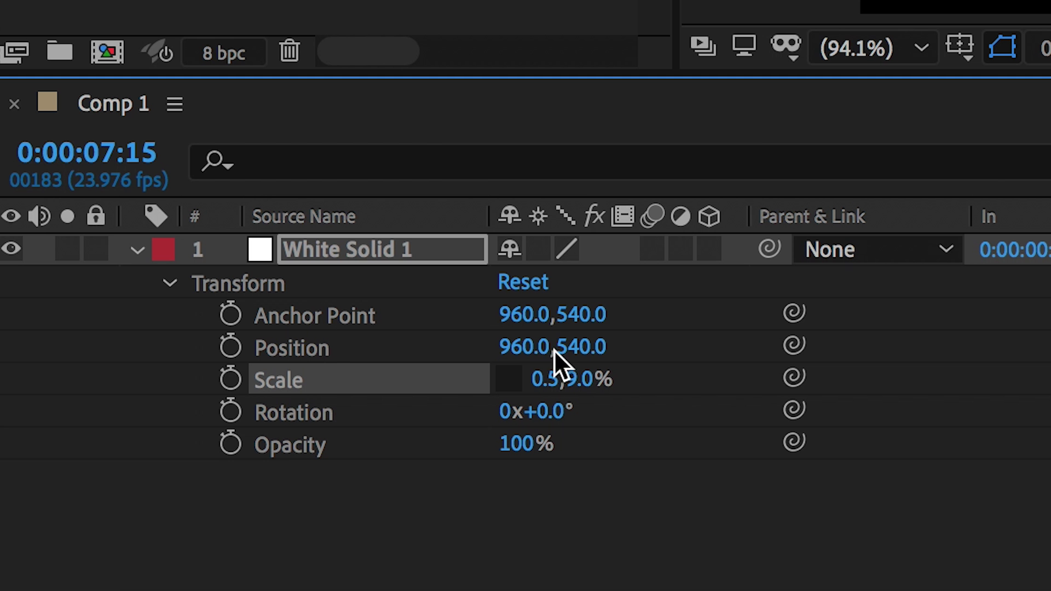
left_click_drag(553, 351, 2, 347)
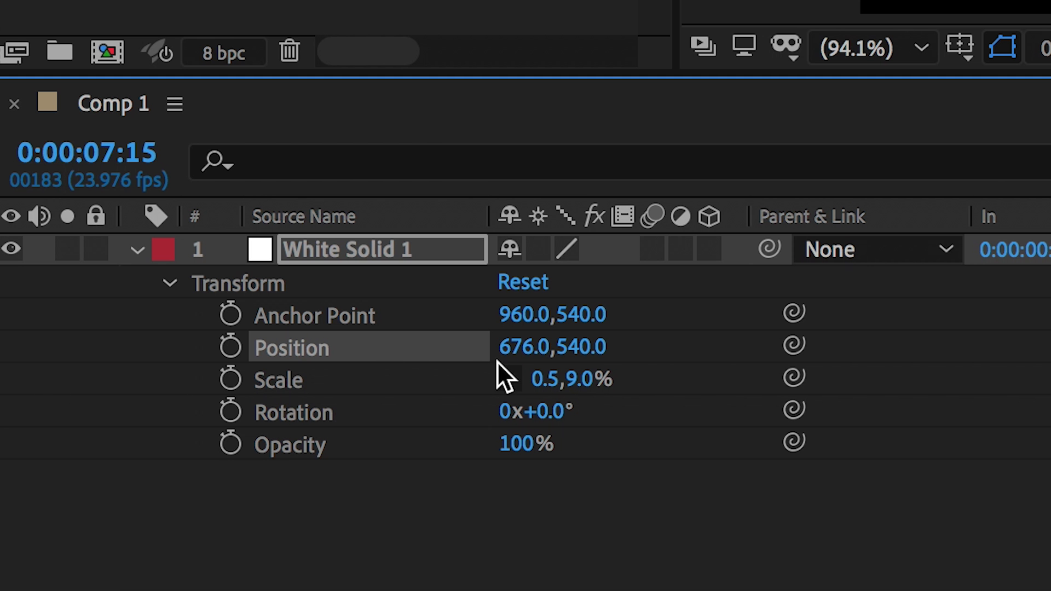
left_click_drag(503, 377, 35, 375)
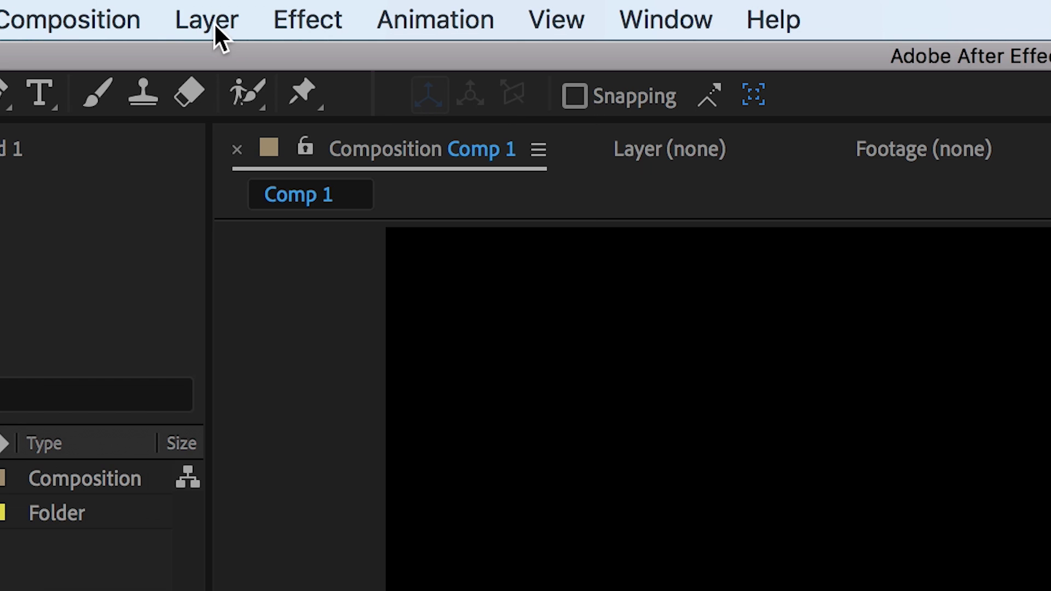
- Create a new text layer reading "HELLO, HOW ARE YOU?"
left_click(226, 7)
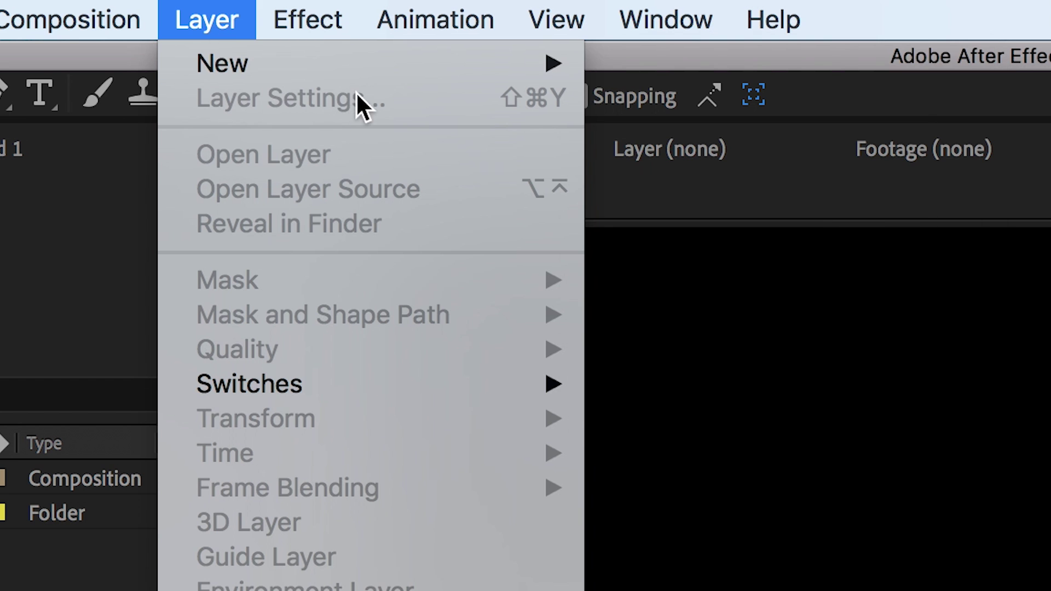
mouse_move(542, 65)
left_click(654, 72)
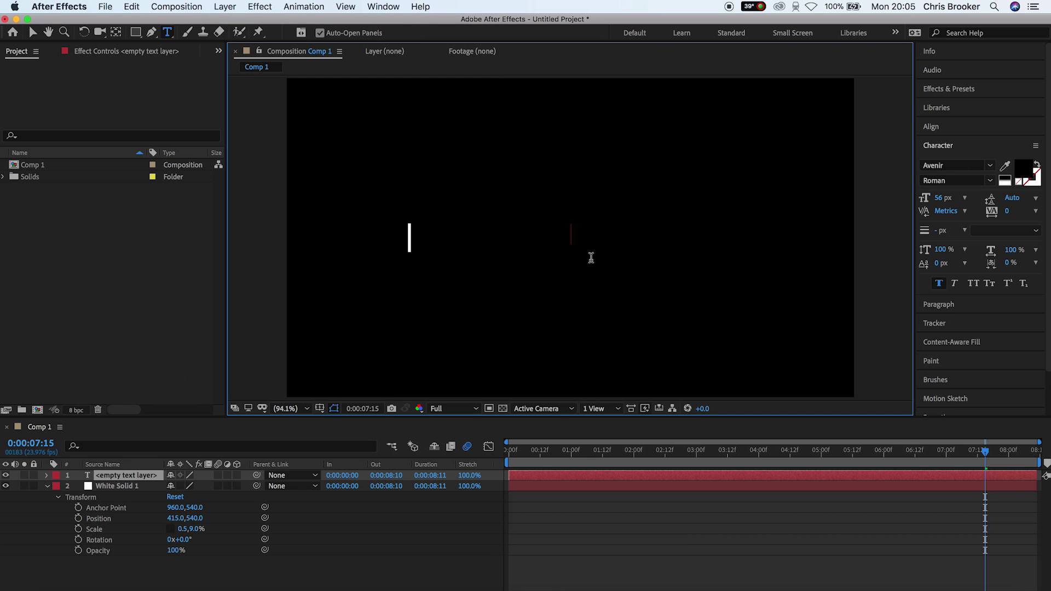
type("HELLO, HO")
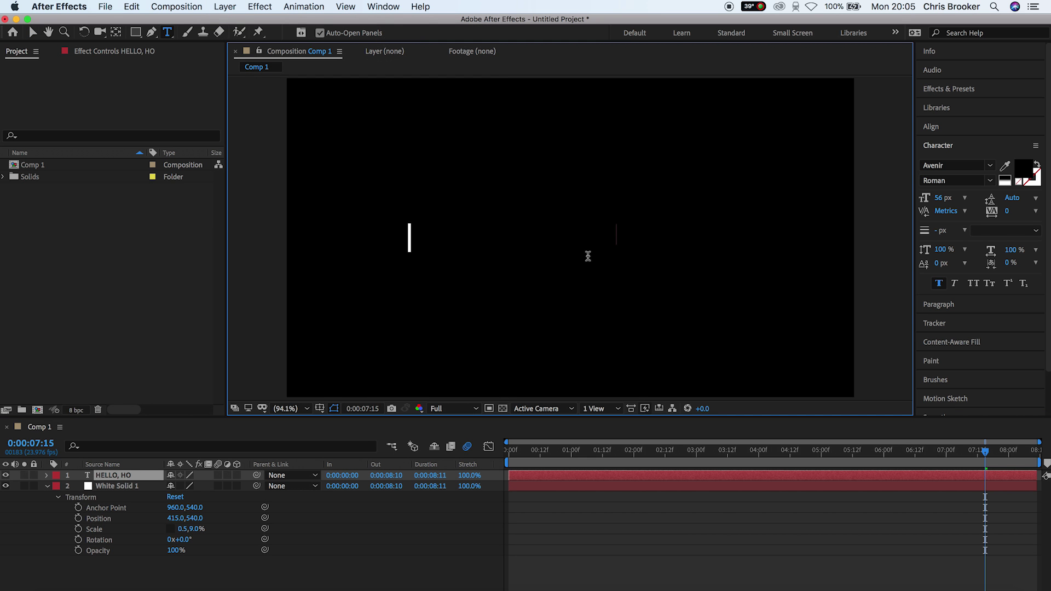
type("W ARE YOU?")
- Change the fill color of the whole text line to white
key("super+a")
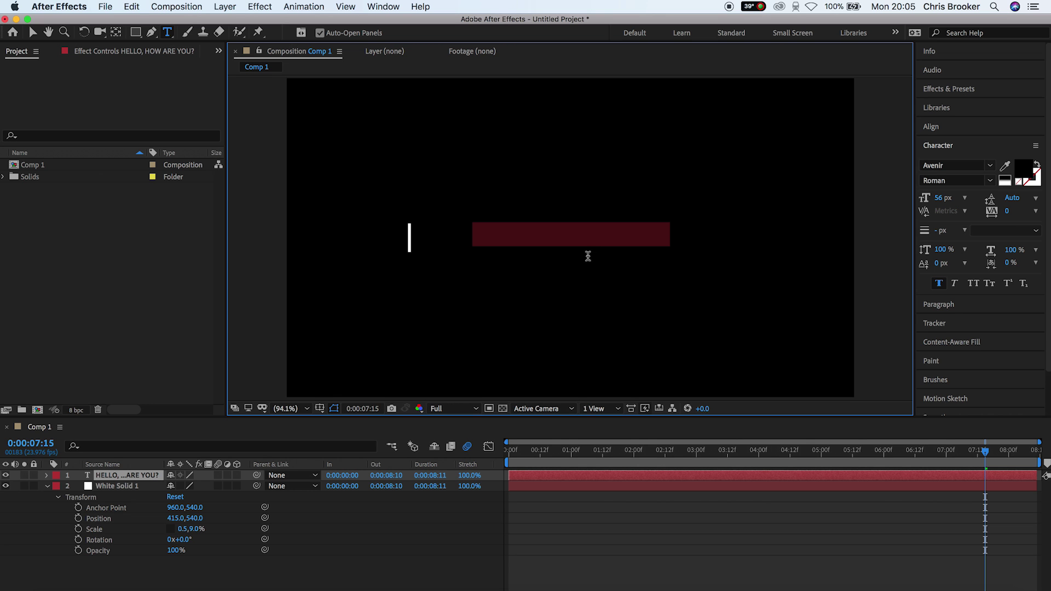
left_click(1031, 174)
left_click(55, 179)
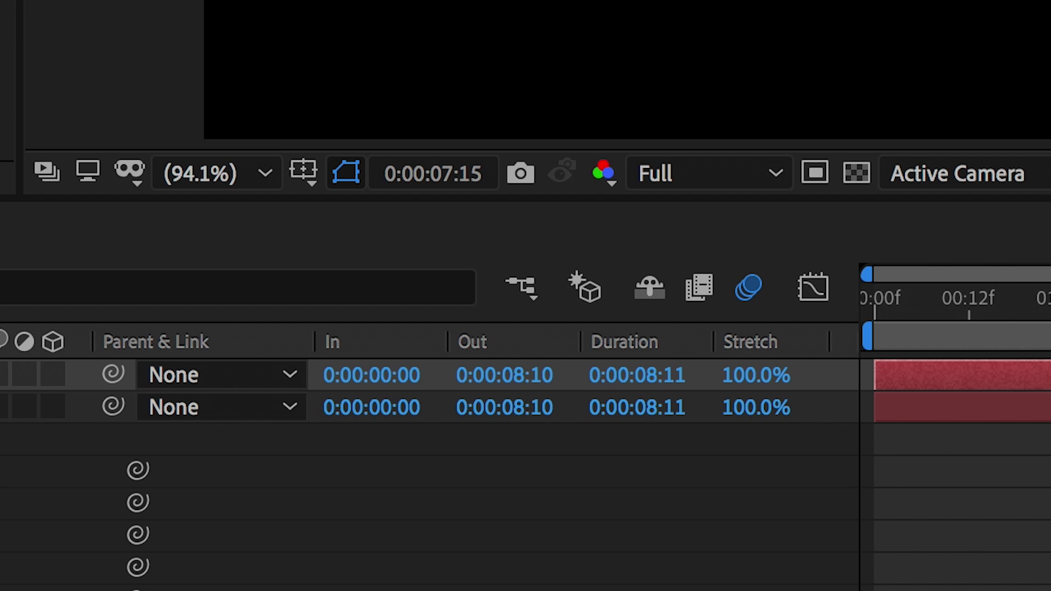
- Center the text line in the composition against the proportional grid, and hide the grid once it is aligned
left_click(304, 185)
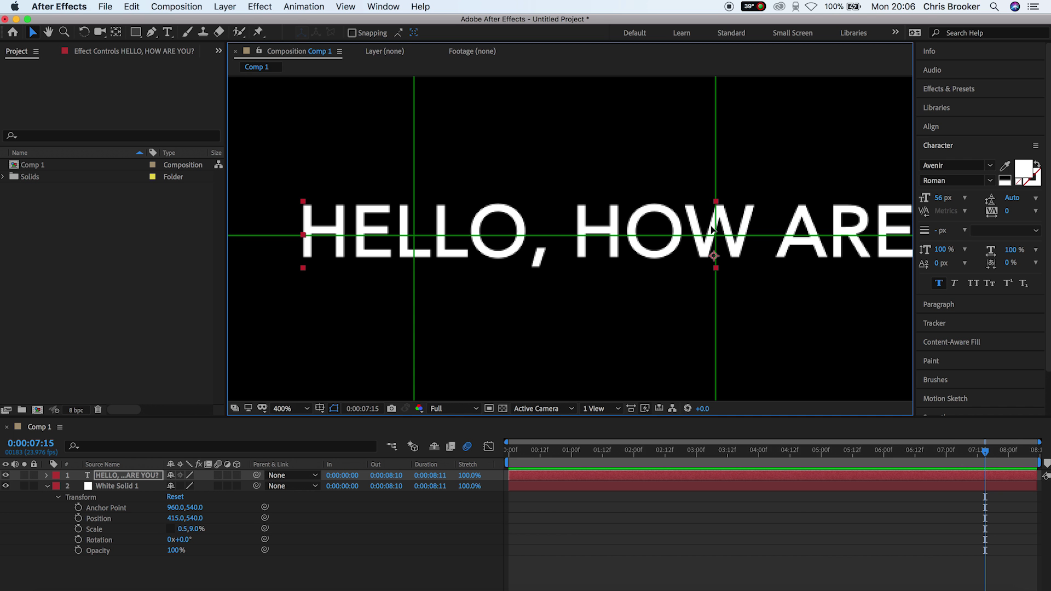
left_click(296, 408)
left_click(306, 199)
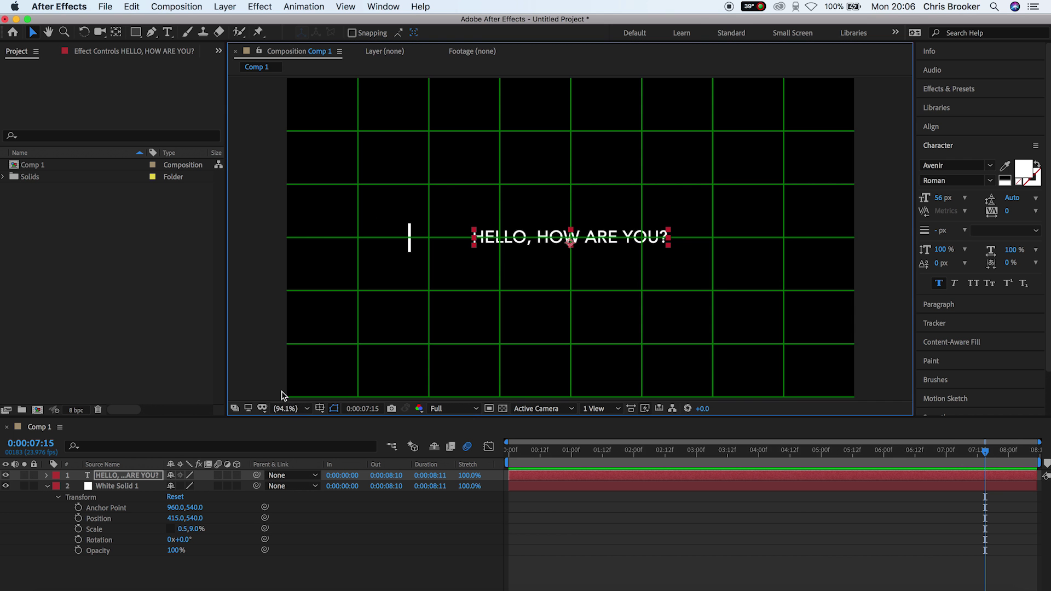
left_click(320, 408)
left_click(332, 445)
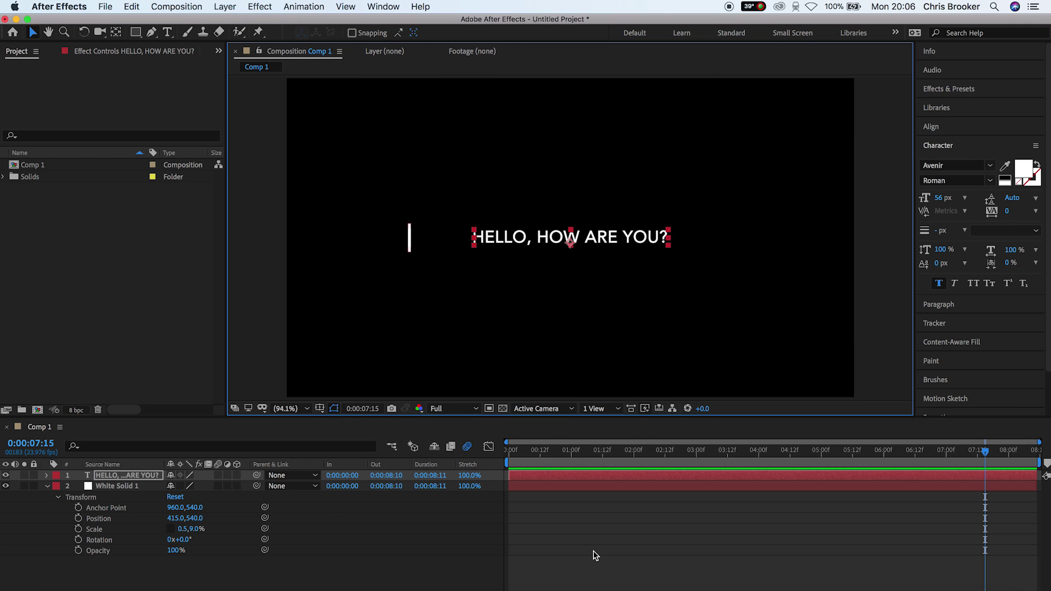
left_click(605, 554)
- Add a Scale keyframe to White Solid 1 at 0:00:00:05
left_click_drag(921, 460, 435, 460)
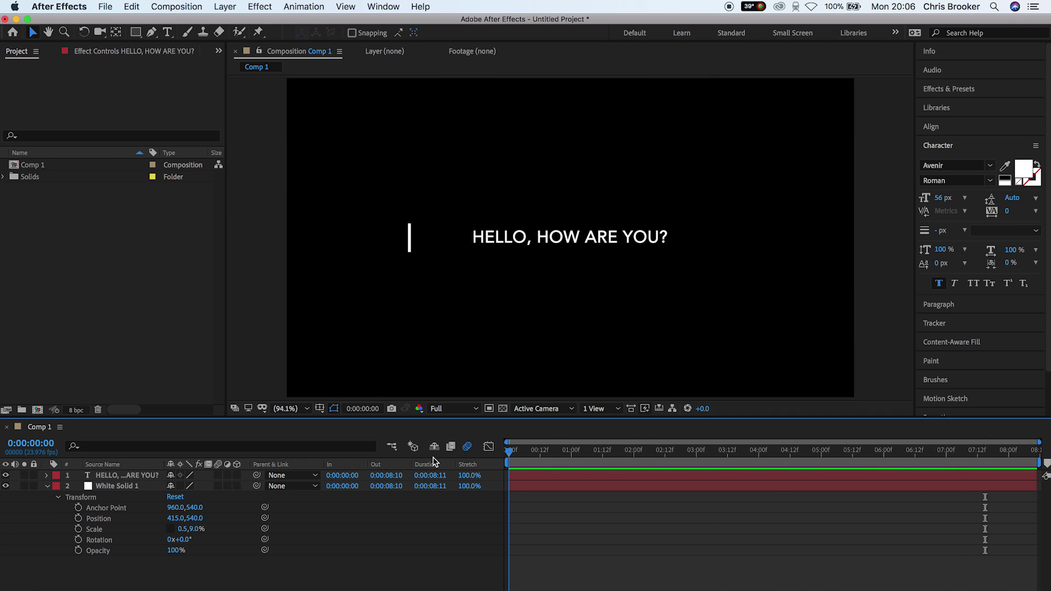
left_click(99, 487)
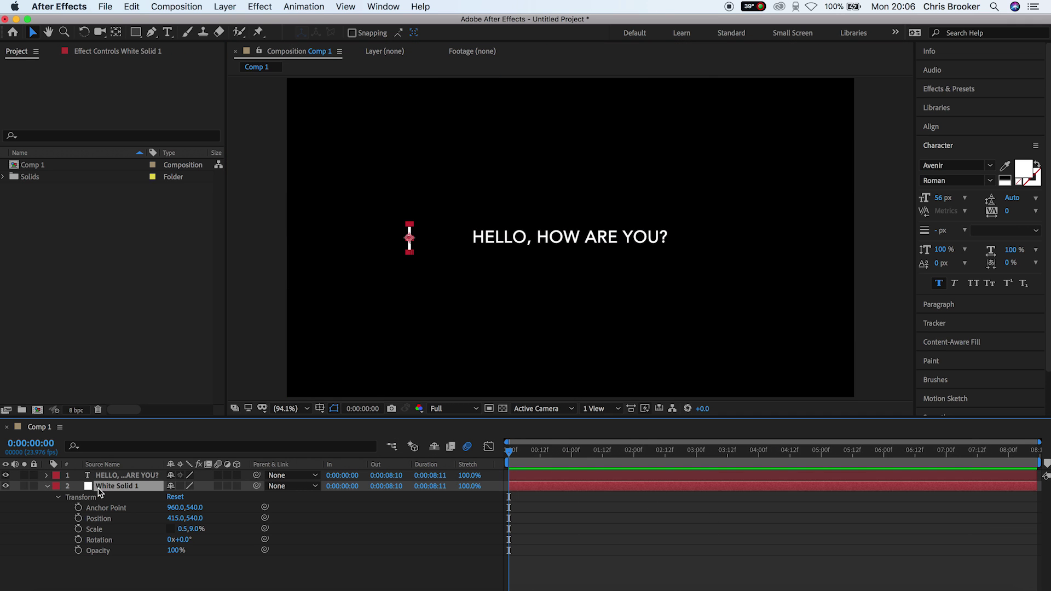
left_click_drag(509, 452, 514, 452)
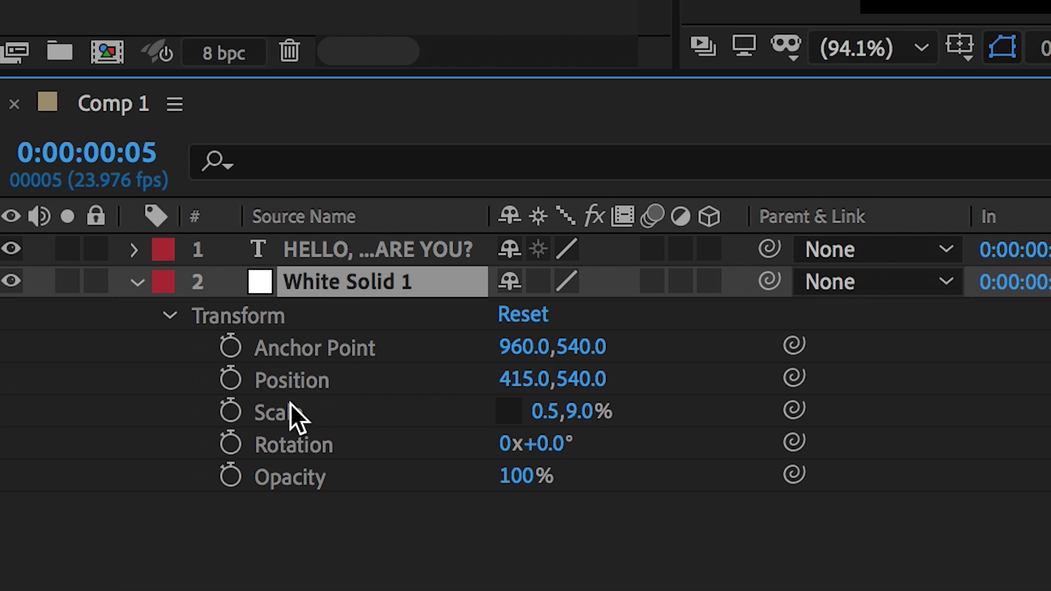
left_click(230, 411)
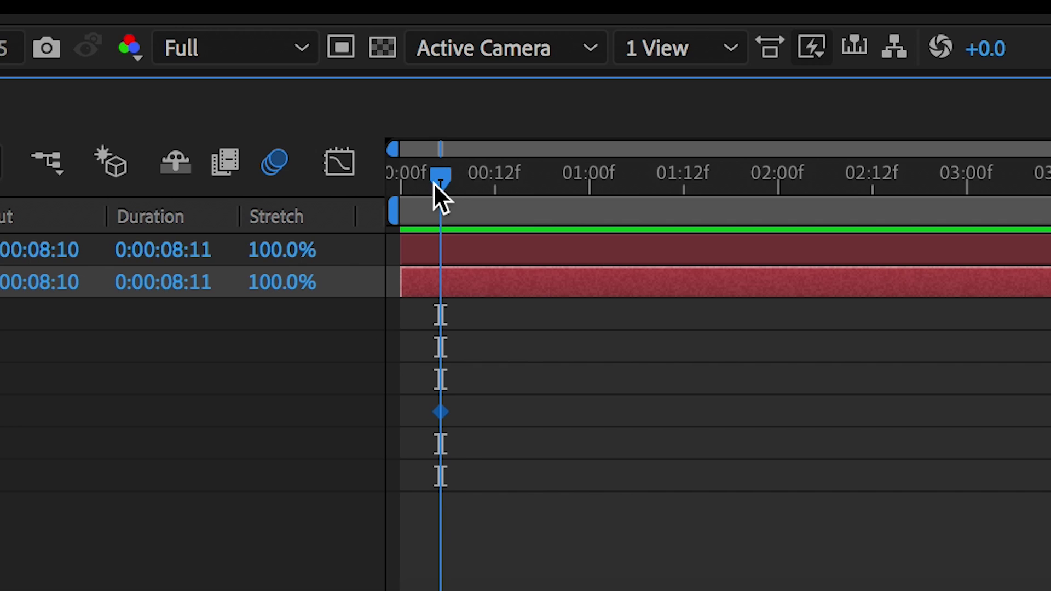
- Keyframe the white solid's horizontal scale at 2% at 0:00:00:02
left_click_drag(433, 182, 424, 185)
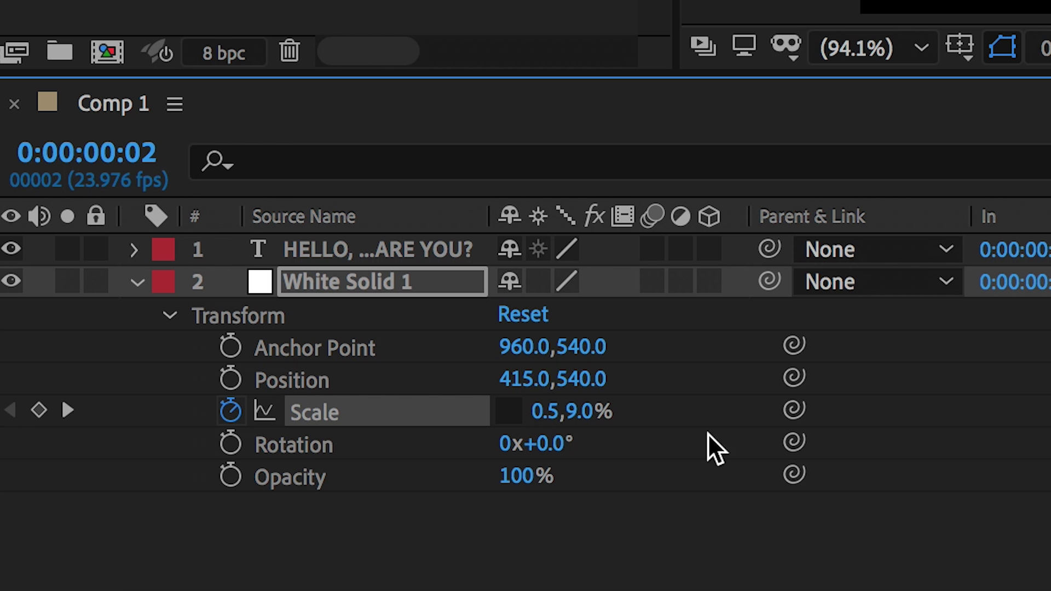
left_click_drag(550, 412, 559, 416)
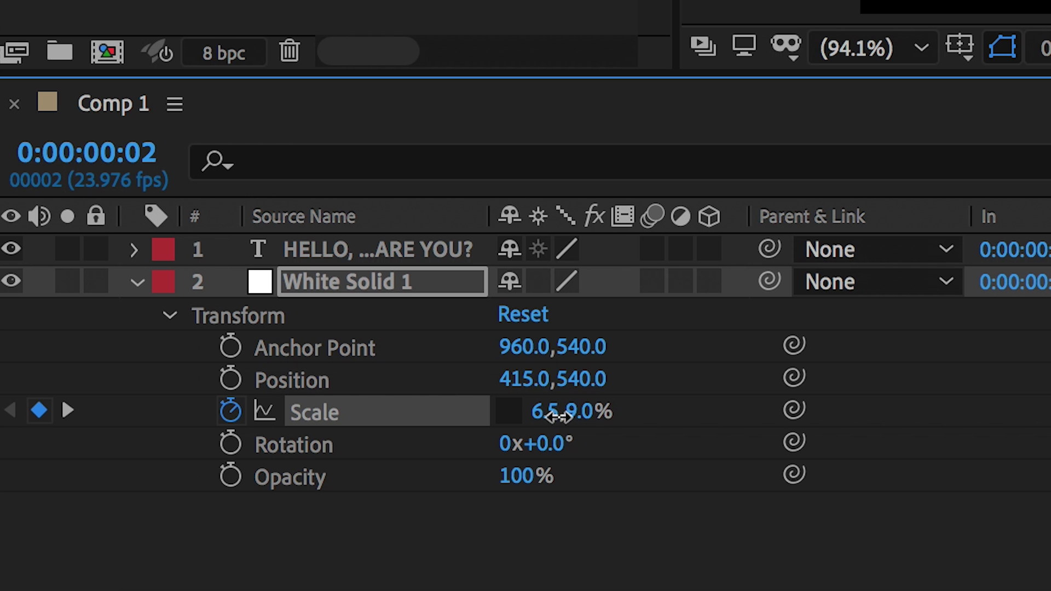
left_click(558, 416)
type("2")
key("Return")
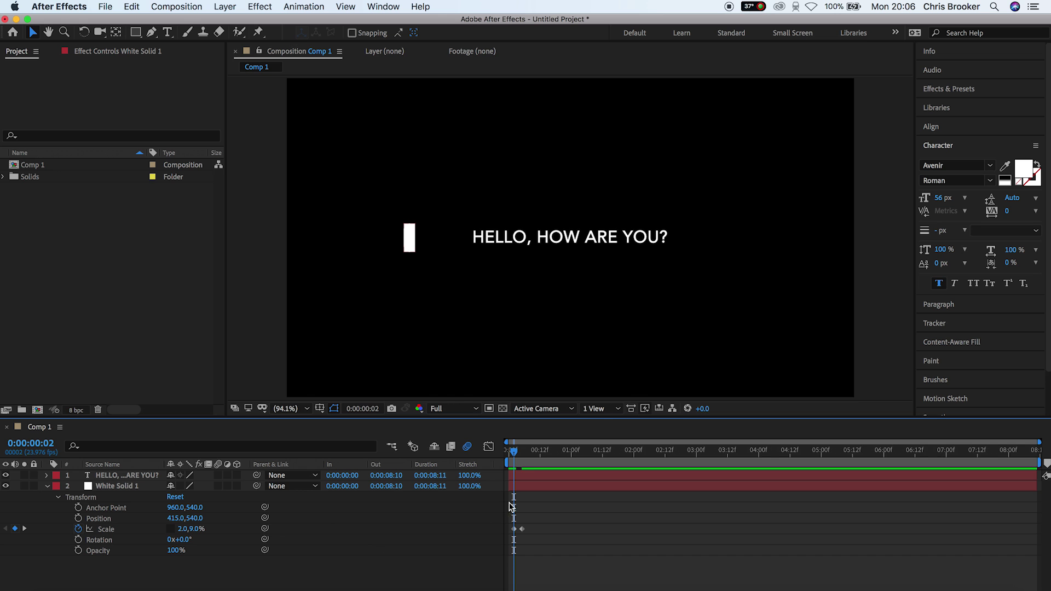
- Keyframe the white solid's horizontal scale at 0% at 0:00:00:00
left_click_drag(514, 452, 505, 452)
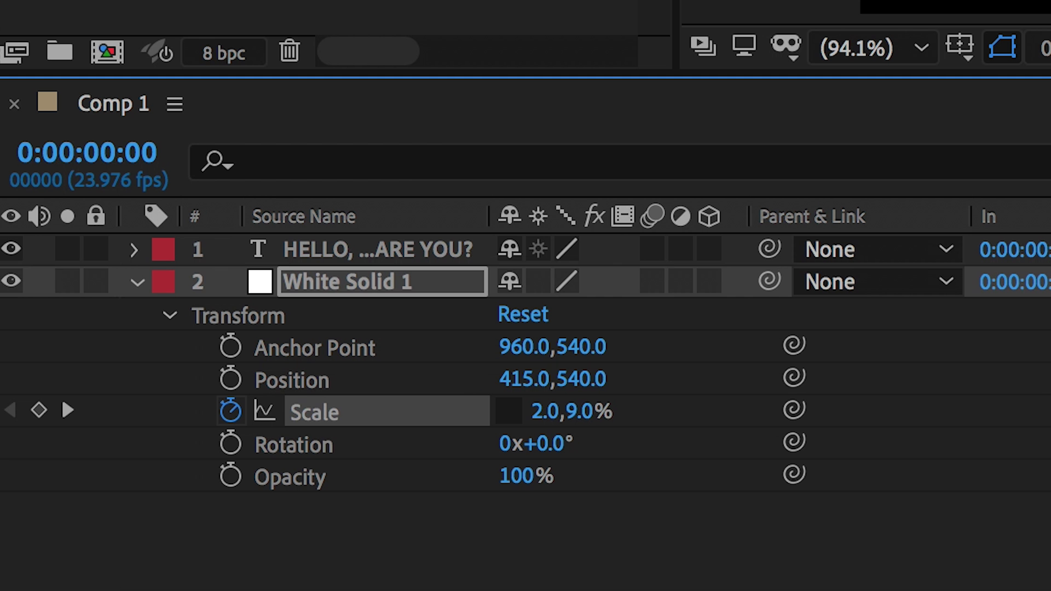
left_click(559, 419)
type("0")
key("Return")
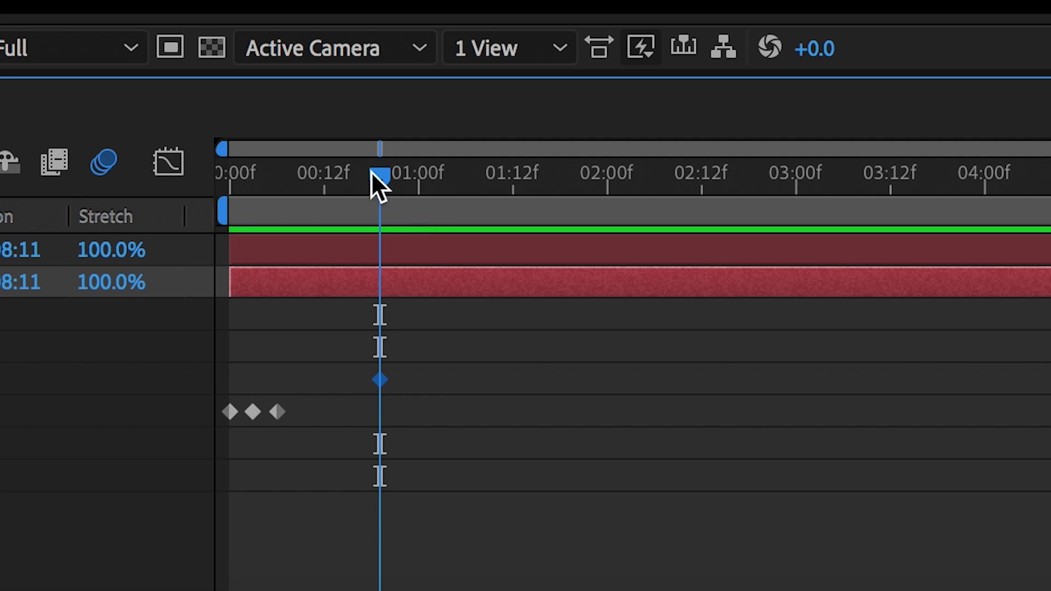
- Keyframe the white solid's X position at 1755 at 0:00:01:21 and at 1617 at 0:00:02:01
left_click_drag(375, 175, 582, 232)
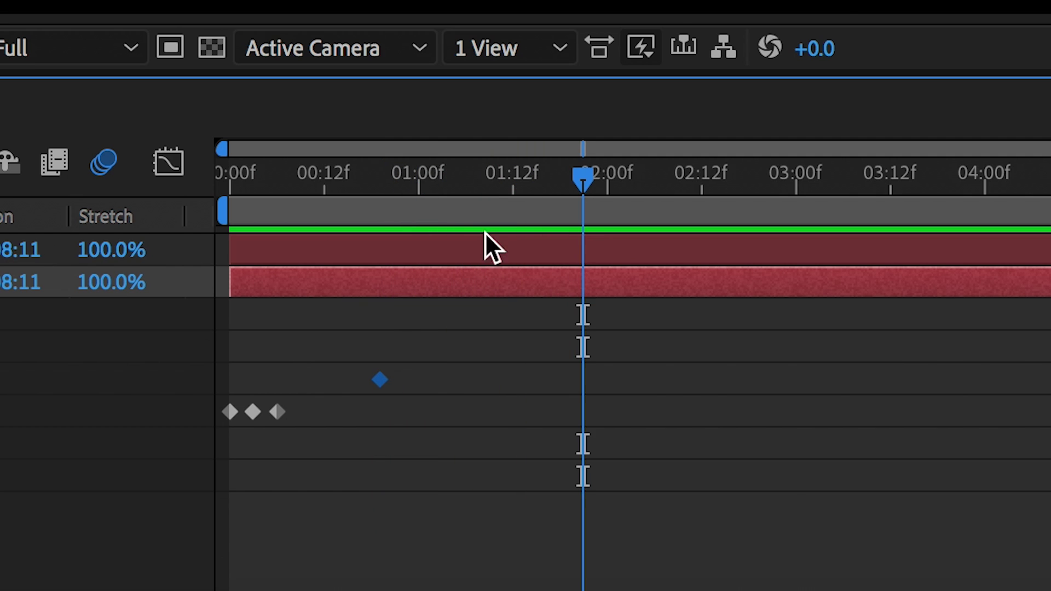
left_click_drag(540, 380, 985, 379)
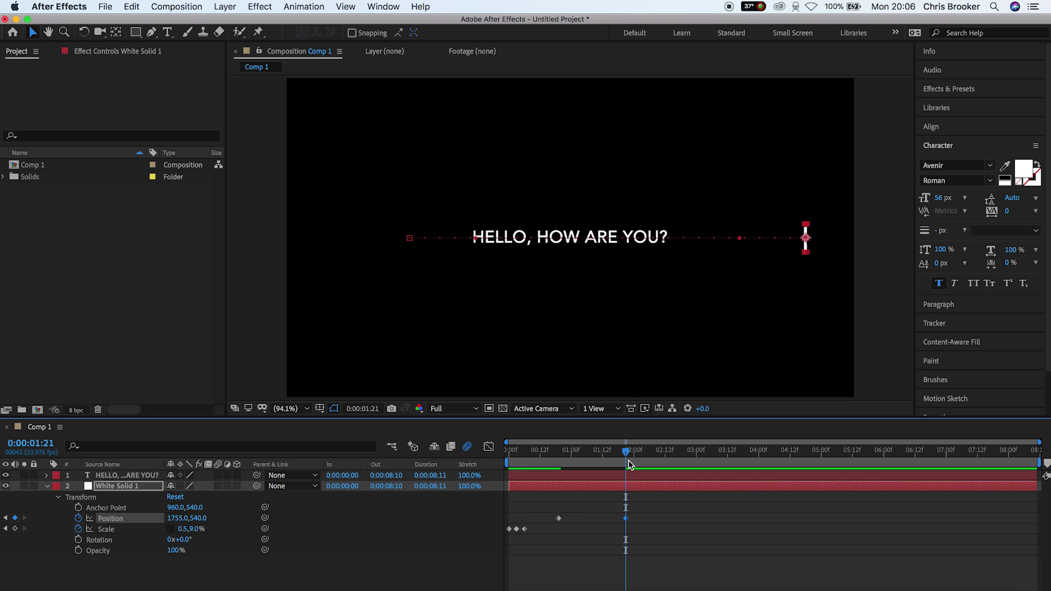
left_click_drag(628, 454, 636, 455)
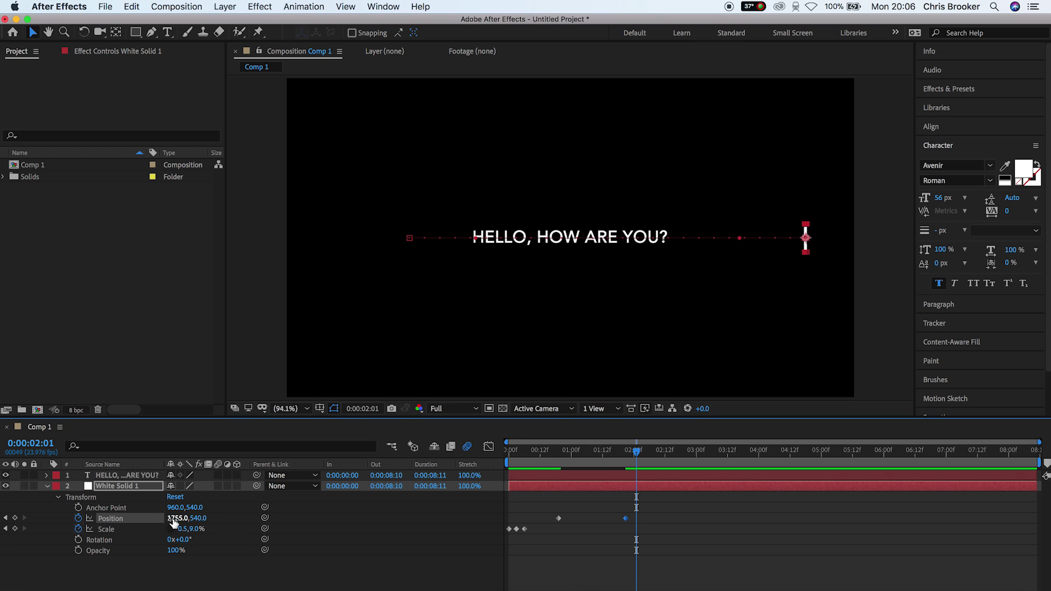
left_click_drag(173, 523, 86, 519)
left_click(619, 524)
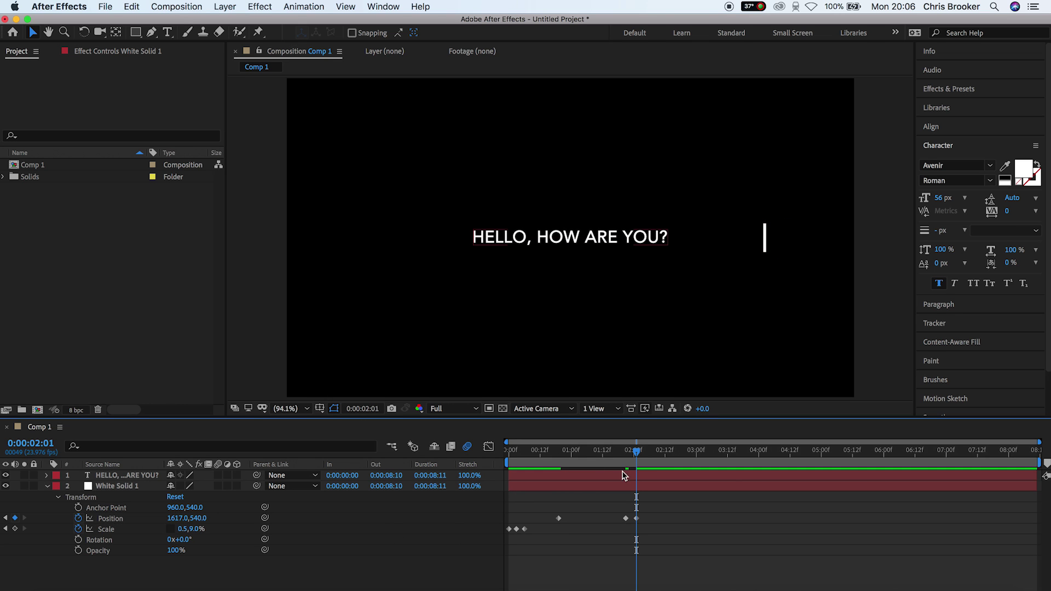
- Preview the white solid's animation from the start of the composition
left_click_drag(627, 454, 508, 455)
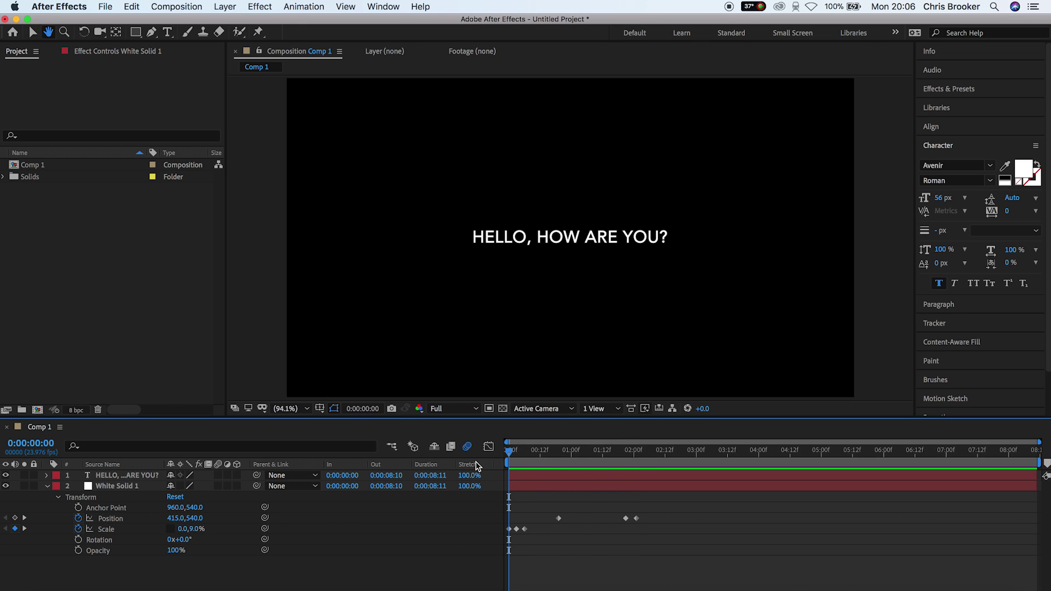
key("space")
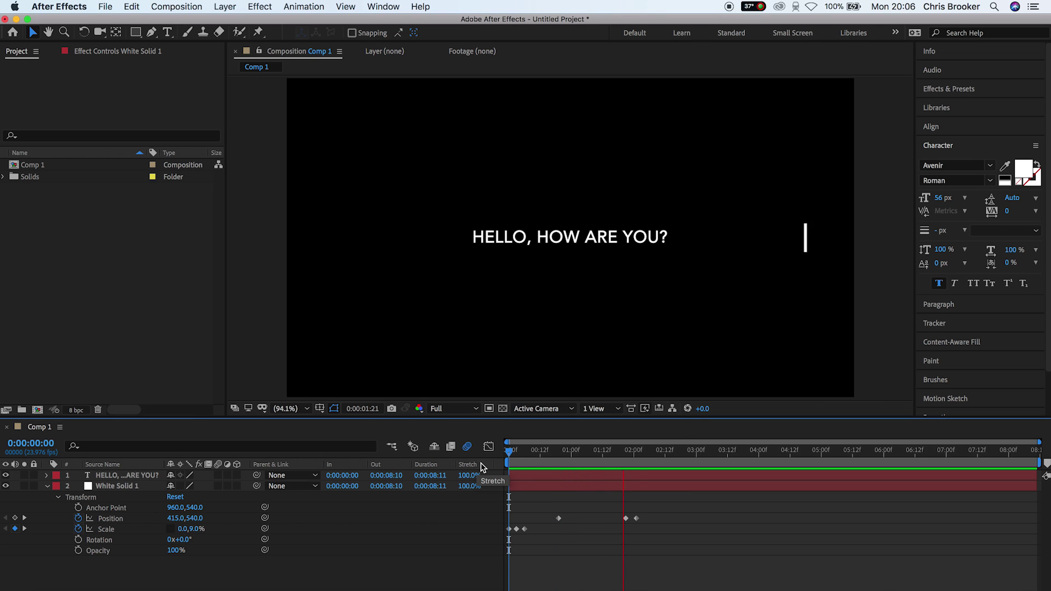
- Shift the white solid's last position keyframe slightly later, reduce its X position at 0:00:01:21, and preview the motion
left_click(636, 518)
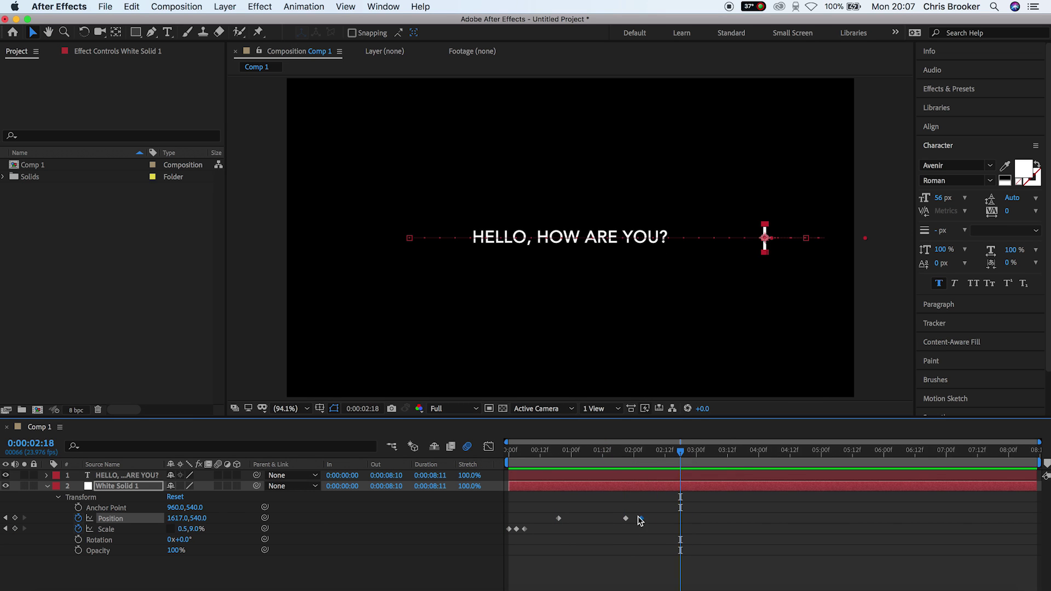
left_click_drag(630, 454, 628, 459)
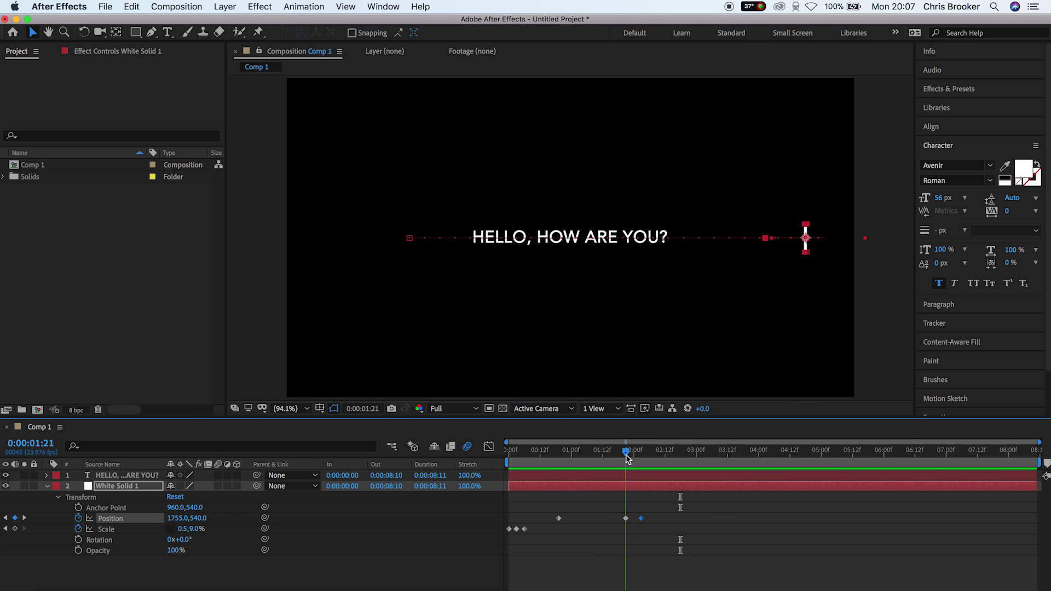
left_click_drag(176, 518, 143, 518)
left_click(618, 454)
key("space")
key("space")
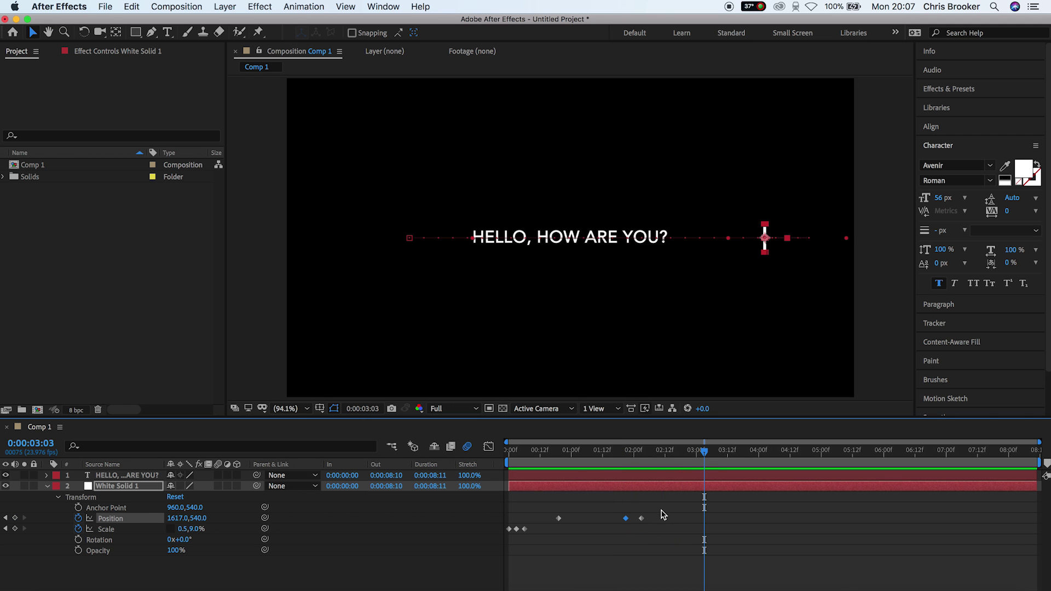
- Apply Easy Ease to the white solid's position and scale keyframes
left_click_drag(663, 515, 511, 531)
right_click(525, 529)
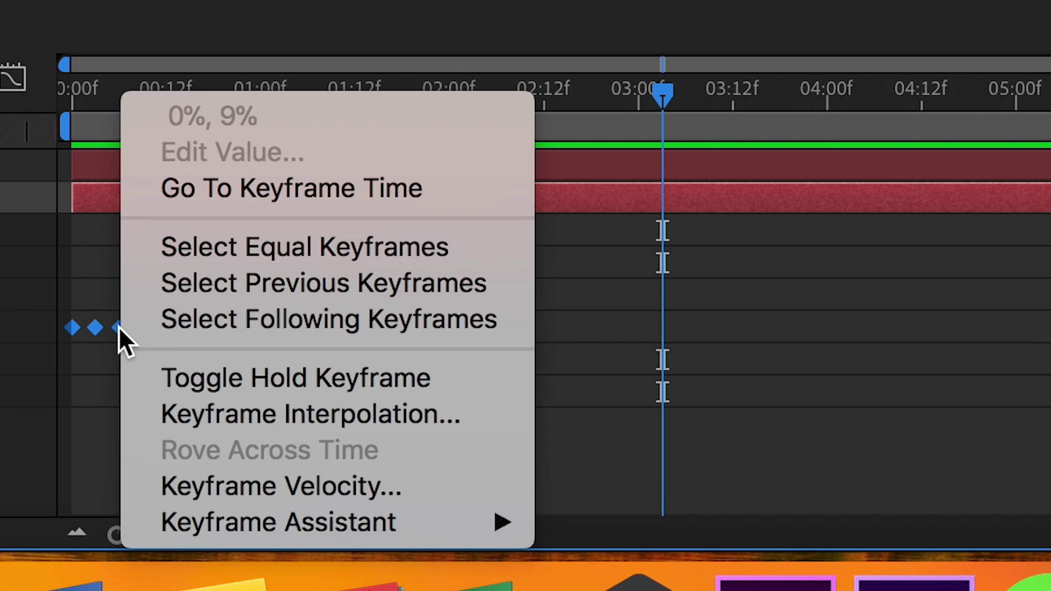
mouse_move(437, 534)
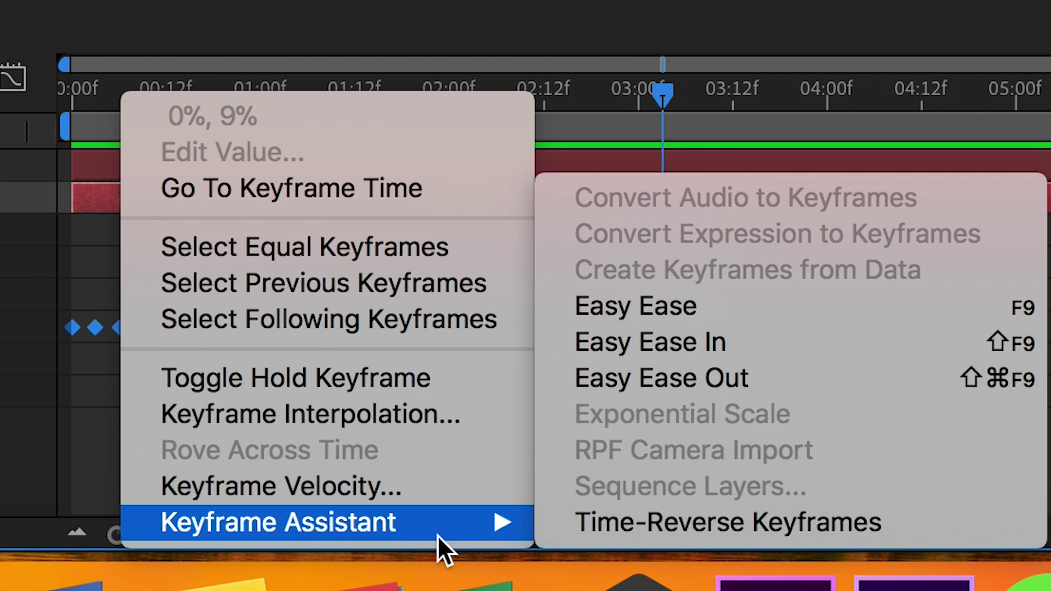
left_click(674, 297)
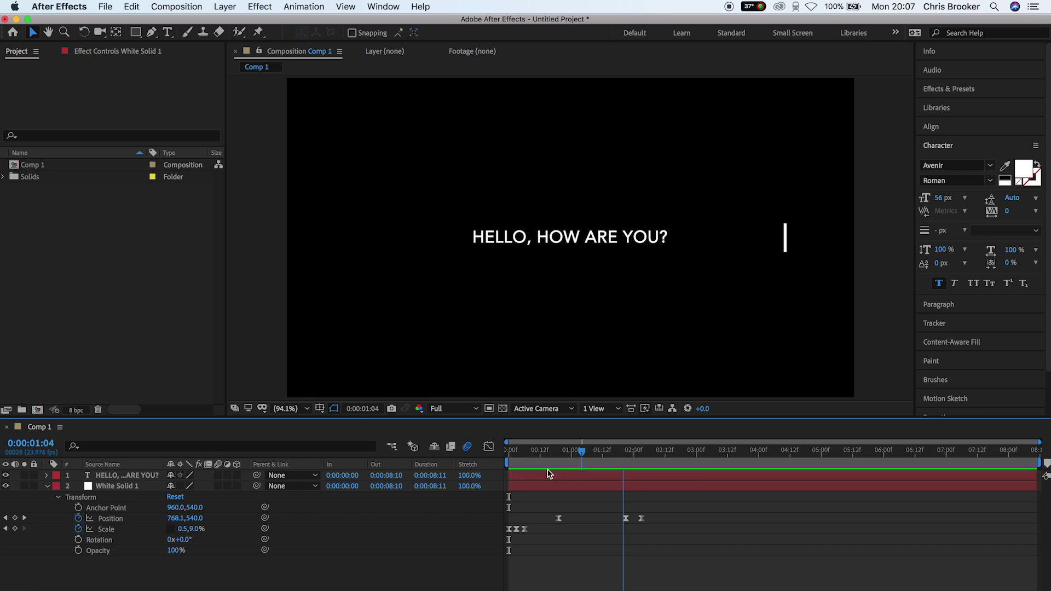
- Keyframe the white solid's horizontal scale at 0.5% at 0:00:02:12 and at 0% at 0:00:02:15
left_click(626, 519)
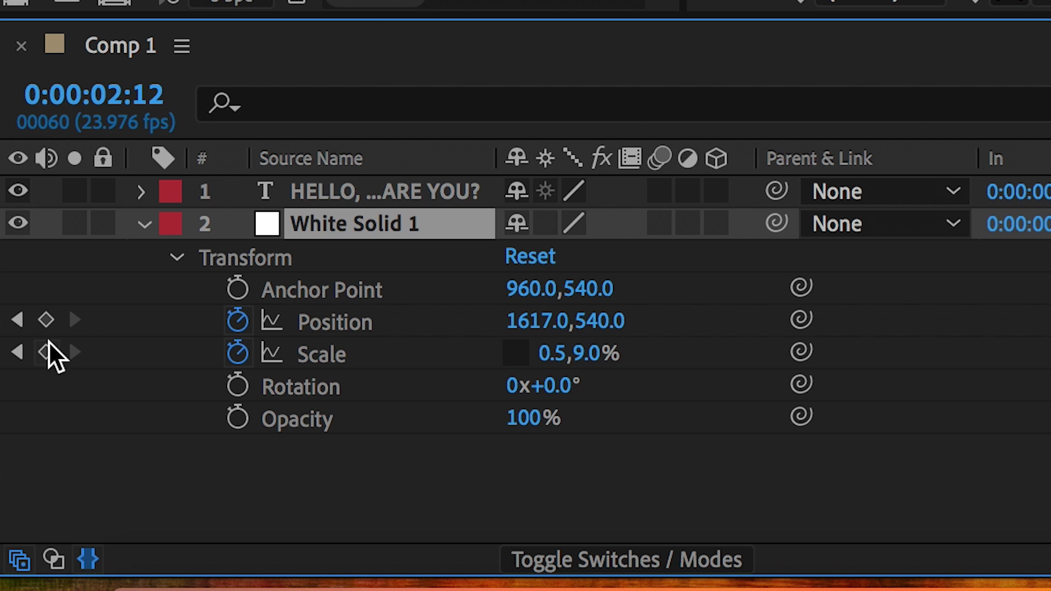
left_click(46, 352)
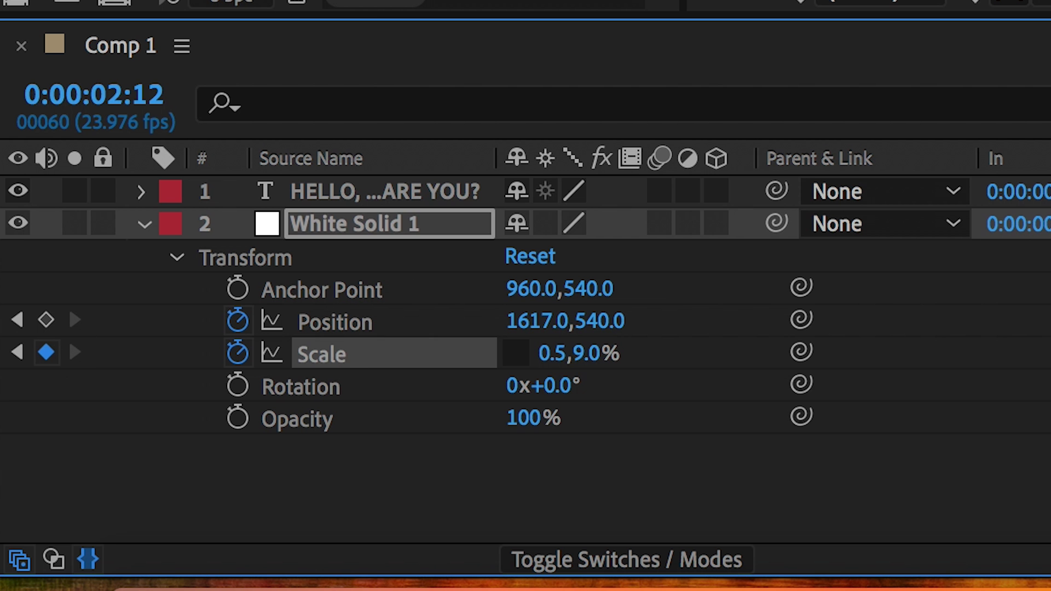
left_click_drag(583, 119, 602, 123)
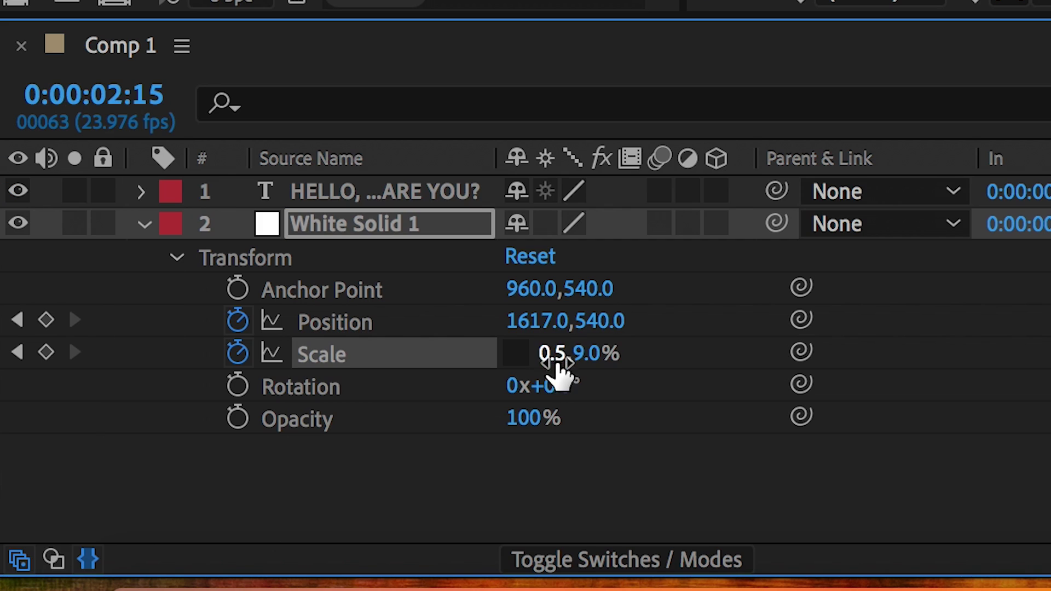
left_click(561, 356)
type("0")
key("Return")
left_click(300, 386)
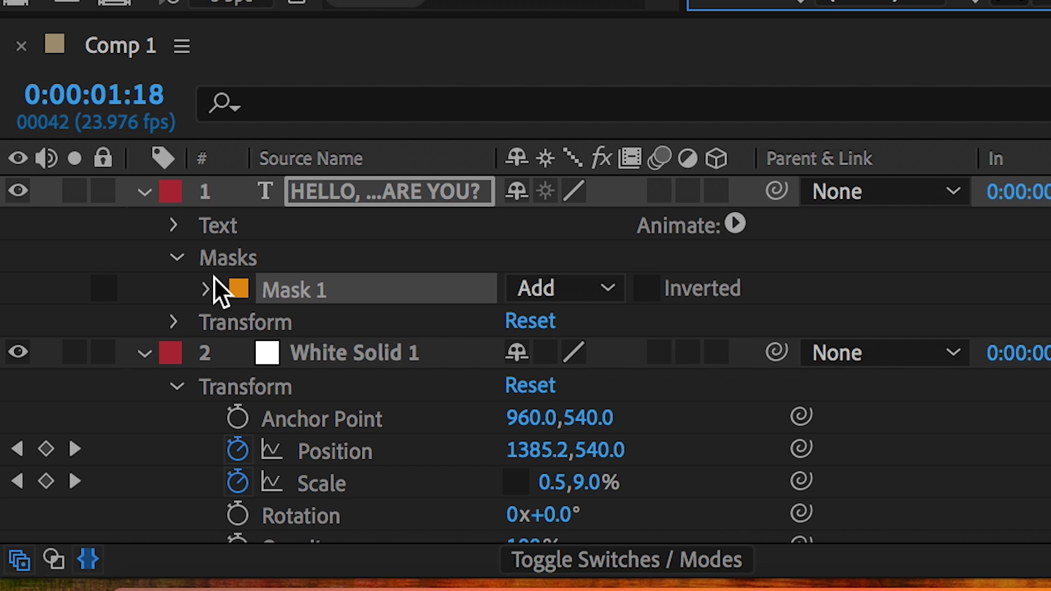
- Start keyframing the path of the text layer's Mask 1 and select the mask's upper corner point at the text's end
left_click(209, 289)
left_click(269, 321)
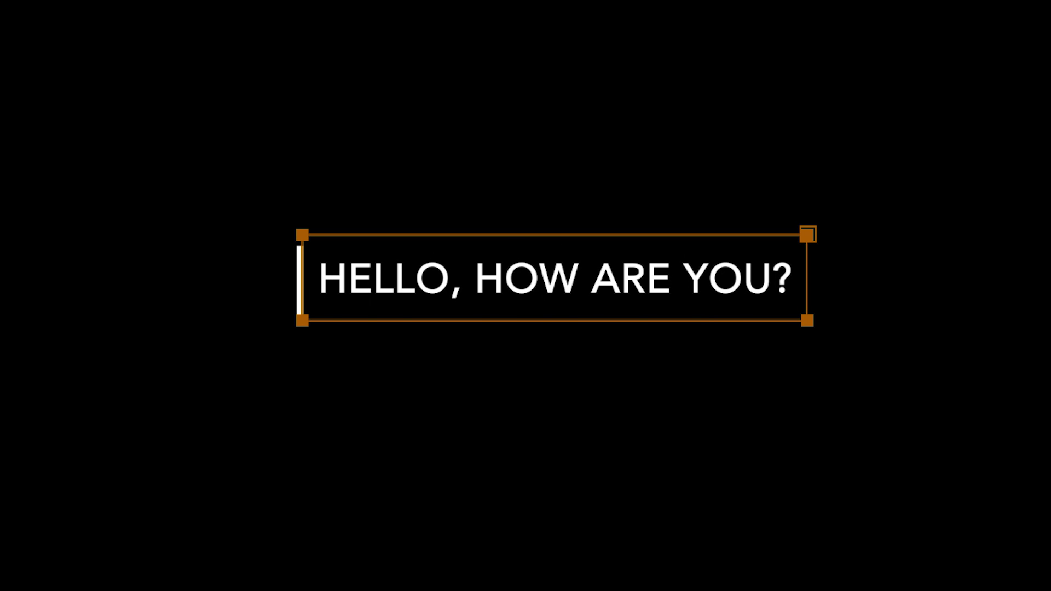
left_click(867, 267)
left_click(808, 235)
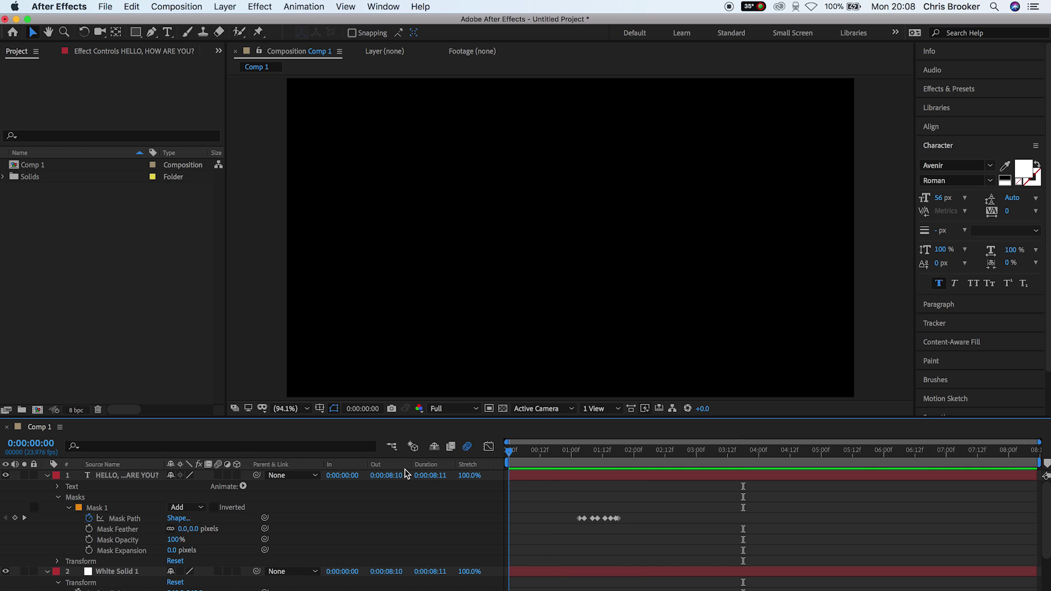
- Preview the text reveal, collapse both layers' properties, and replay the animation from the start
key("space")
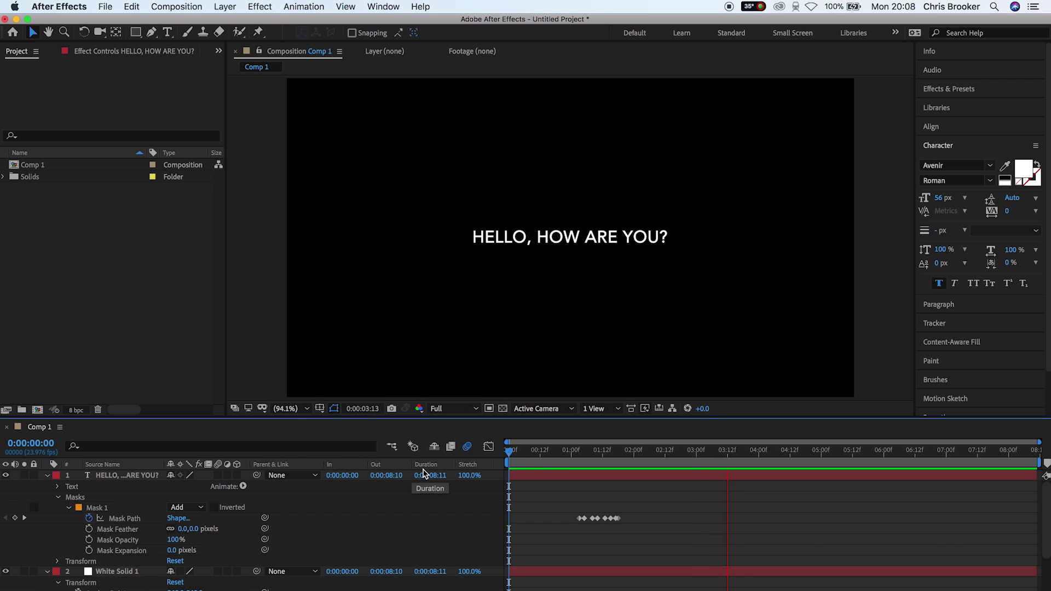
key("space")
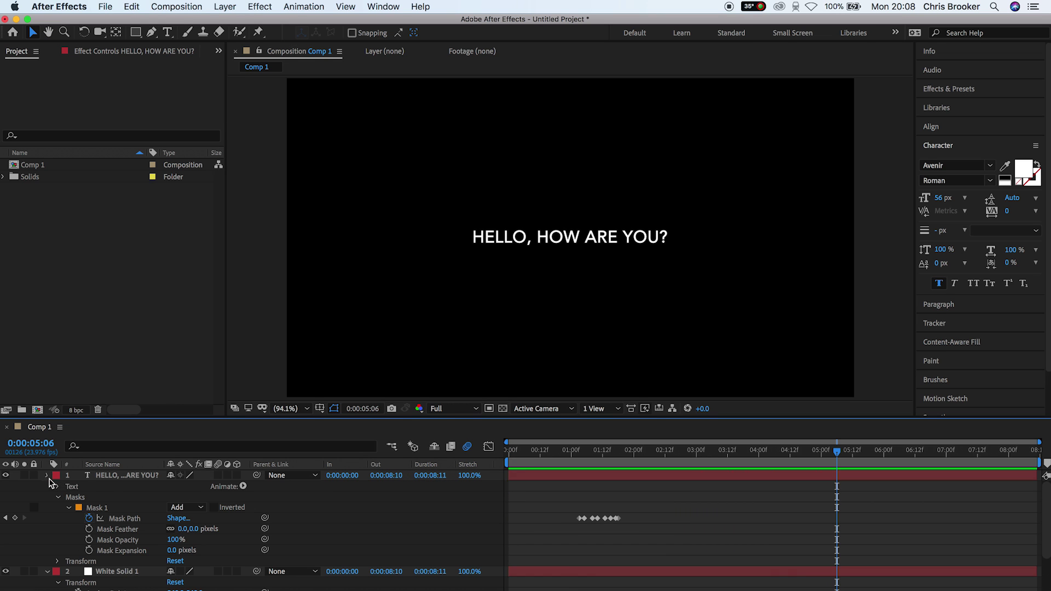
left_click(47, 475)
left_click(47, 486)
left_click(608, 452)
left_click_drag(579, 465, 478, 472)
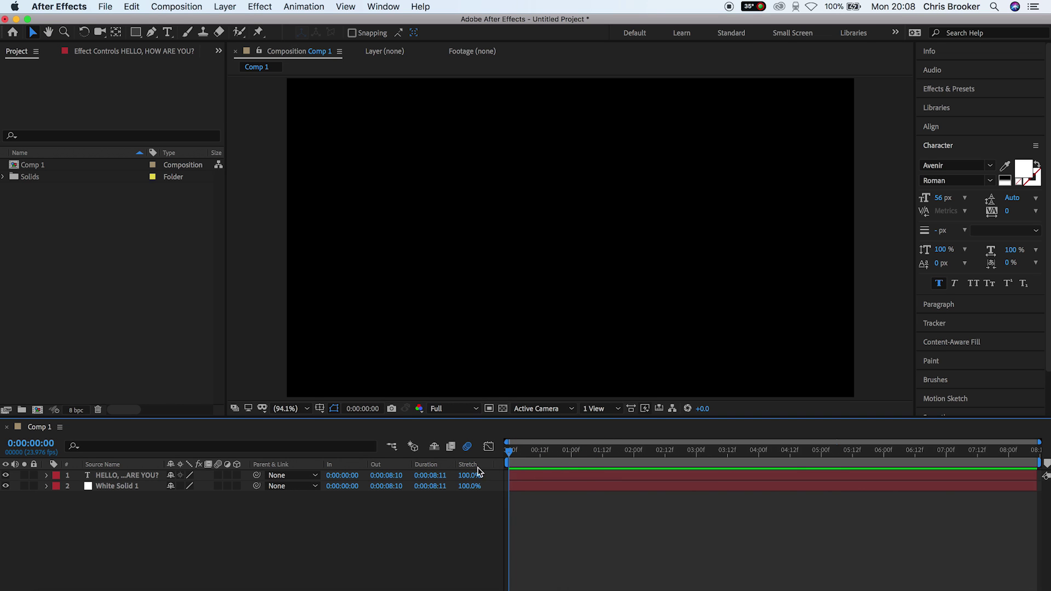
key("space")
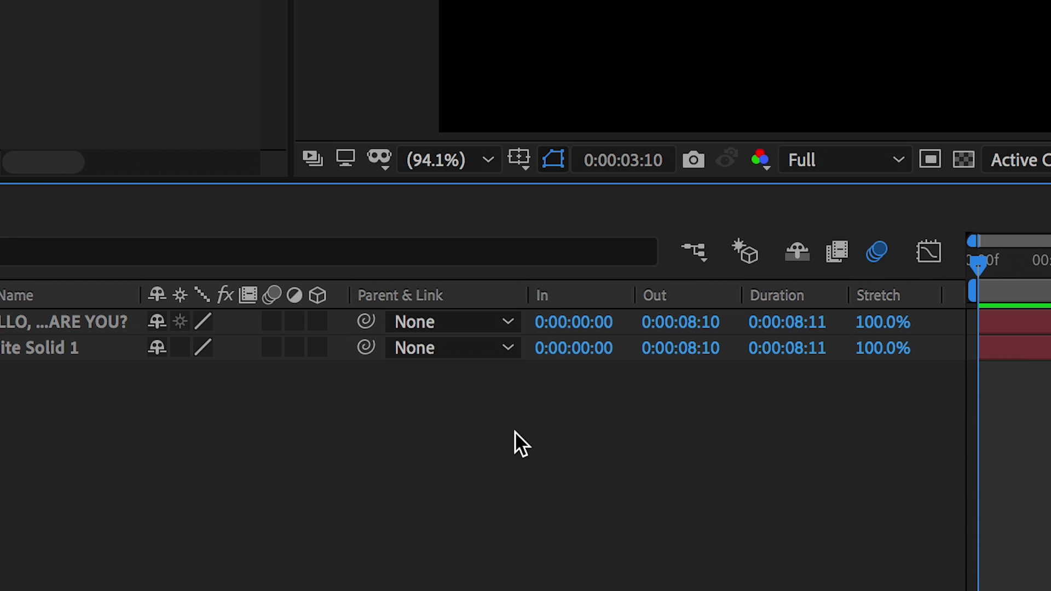
- Enable motion blur for the text layer and the white solid, then preview the animation from the start
left_click(272, 347)
left_click(273, 321)
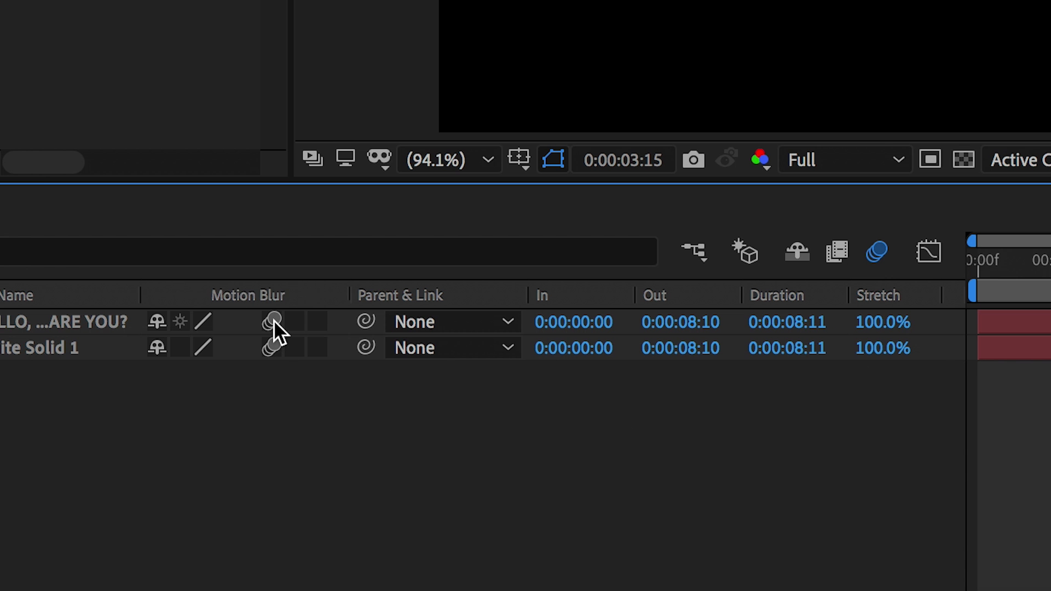
left_click_drag(1048, 263, 973, 264)
left_click(877, 255)
left_click(853, 270)
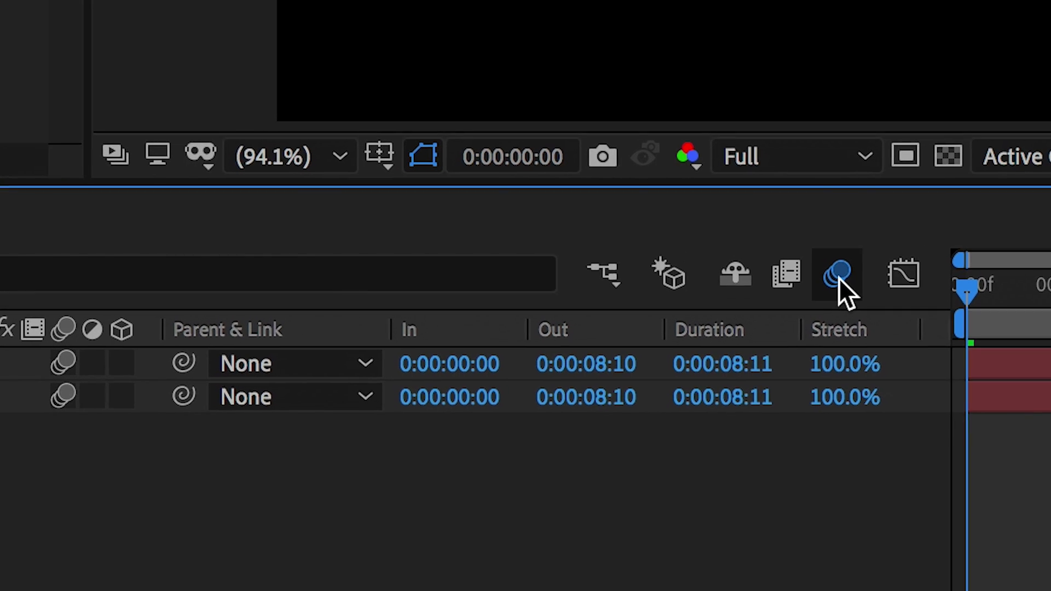
key("space")
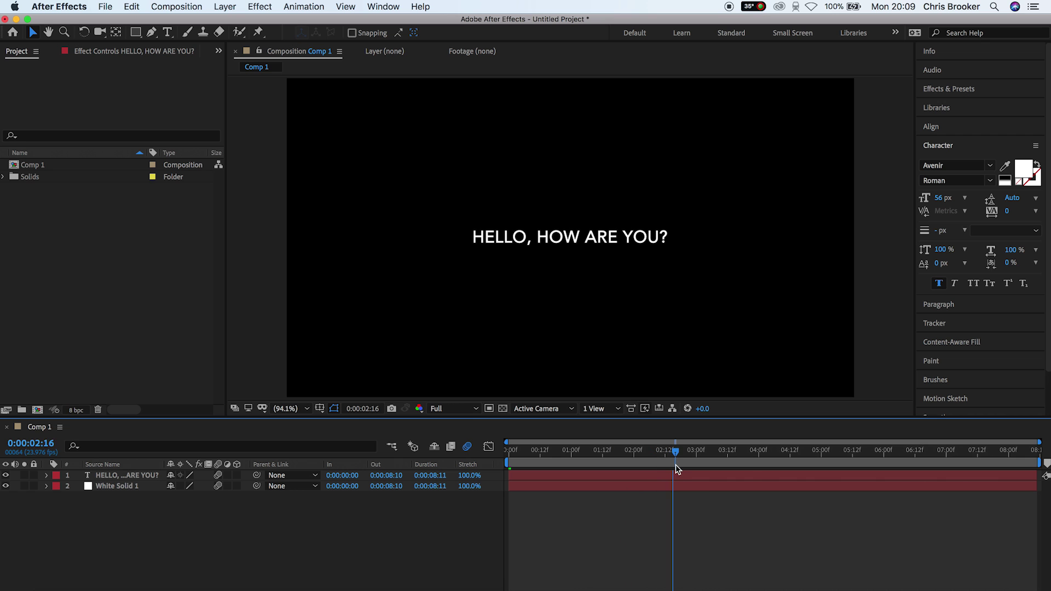
- Add a Mask Path keyframe to the text layer's Mask 1 at 0:00:03:02
left_click_drag(676, 464, 702, 467)
left_click(705, 477)
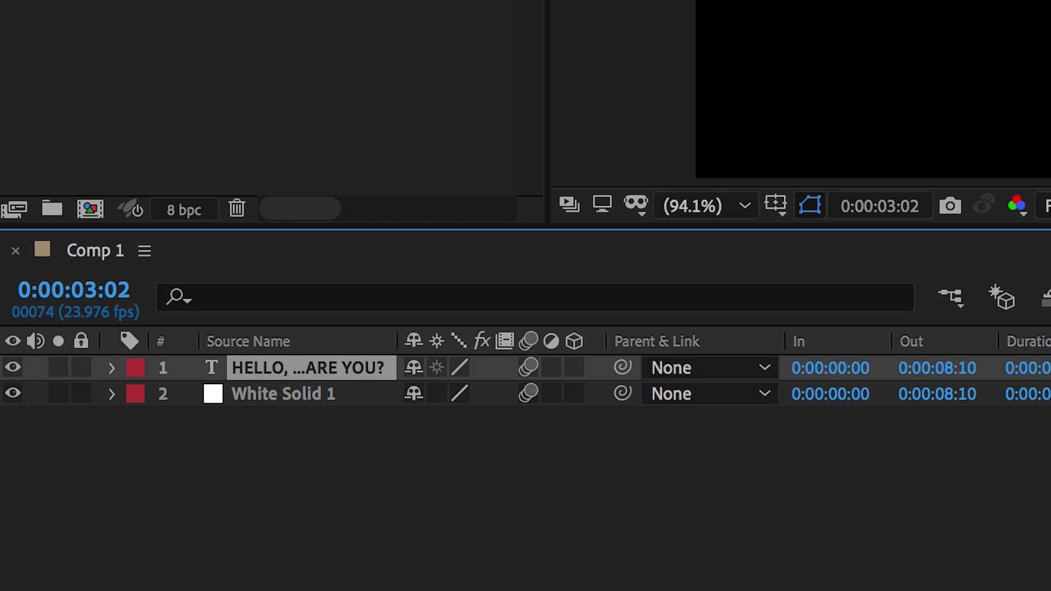
key("period")
key("period")
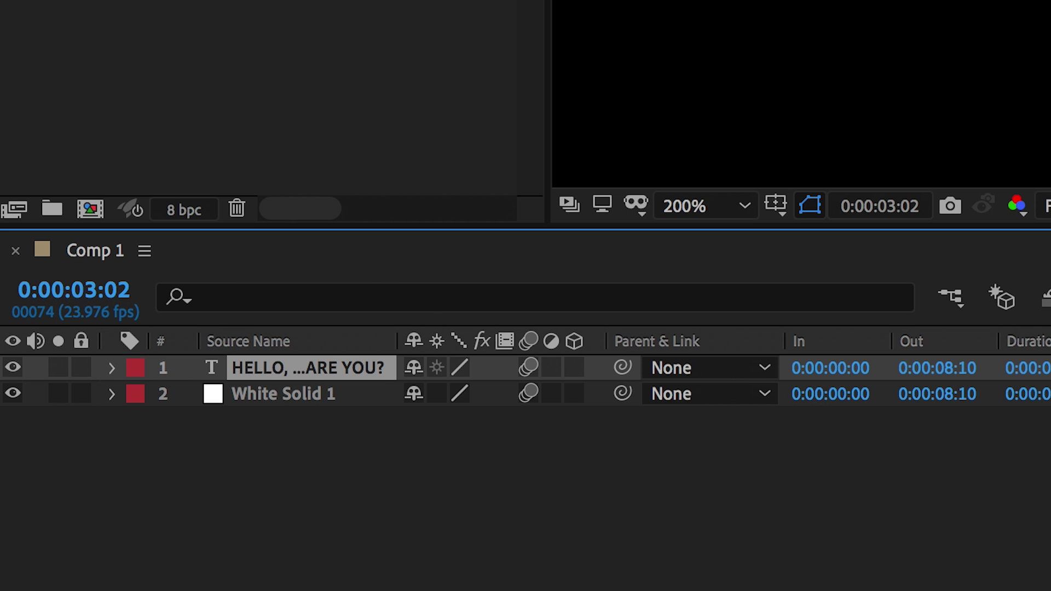
key("m")
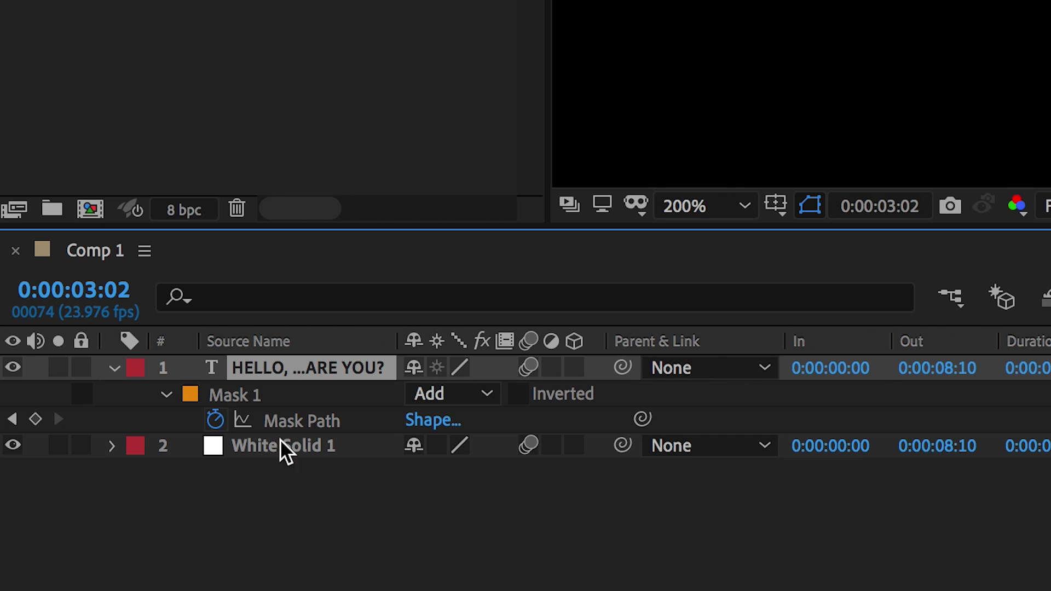
left_click(34, 419)
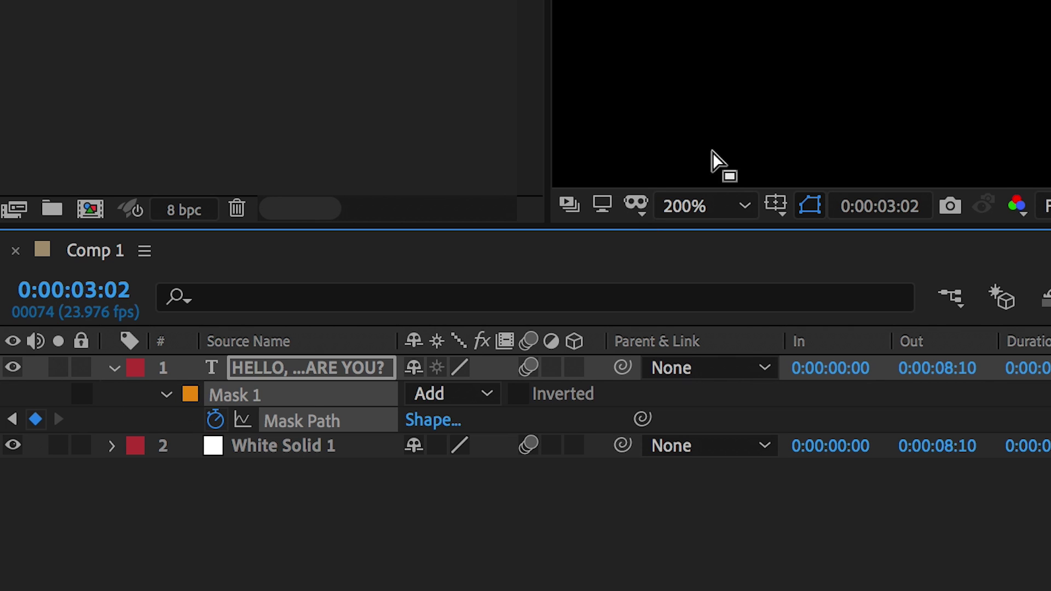
- Show the proportional grid and lower the mask's top edge to the horizontal centre line at 0:00:03:07
left_click(770, 202)
left_click(793, 269)
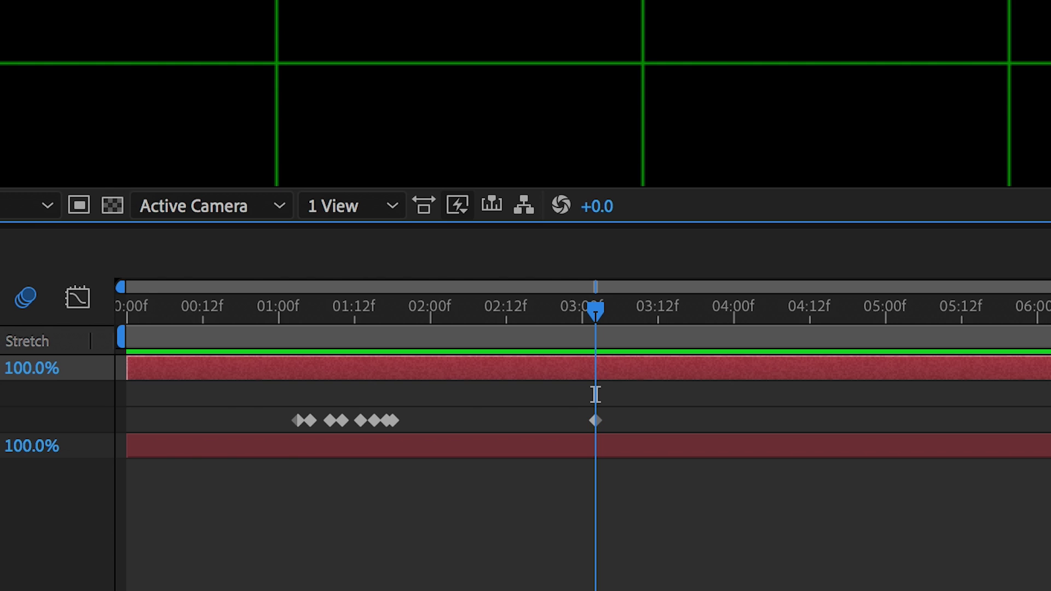
left_click_drag(595, 313, 625, 313)
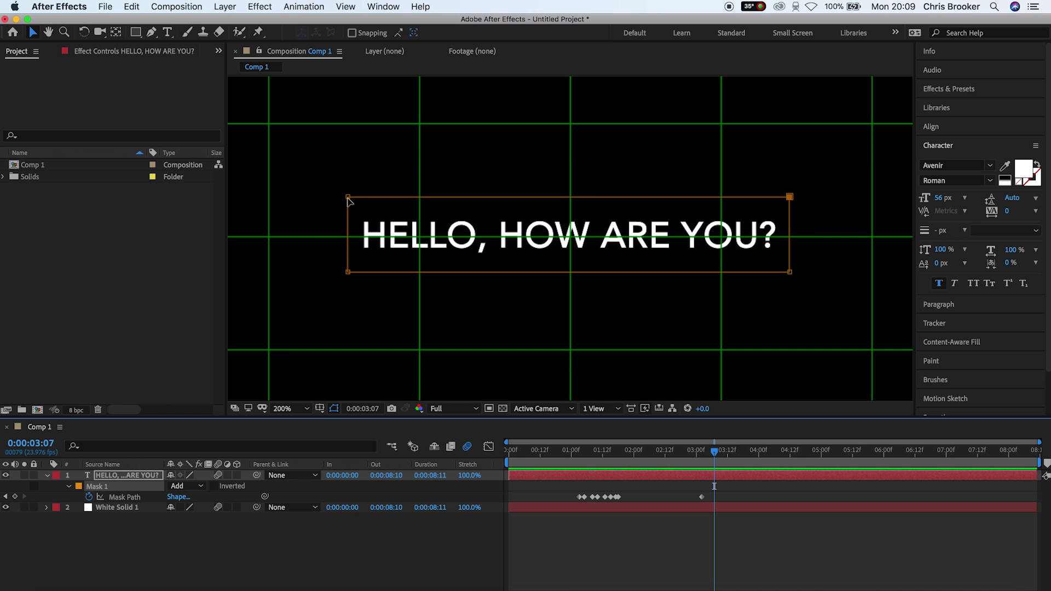
left_click(348, 199)
key("period")
key("space")
left_click_drag(346, 226, 584, 246)
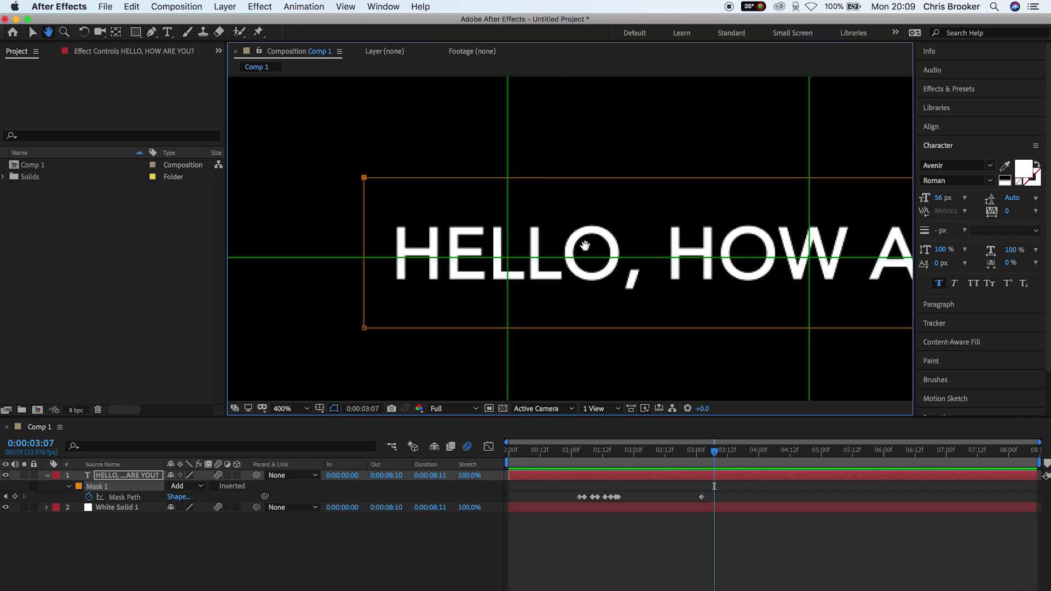
key("v")
scroll(376, 204, "up", 4)
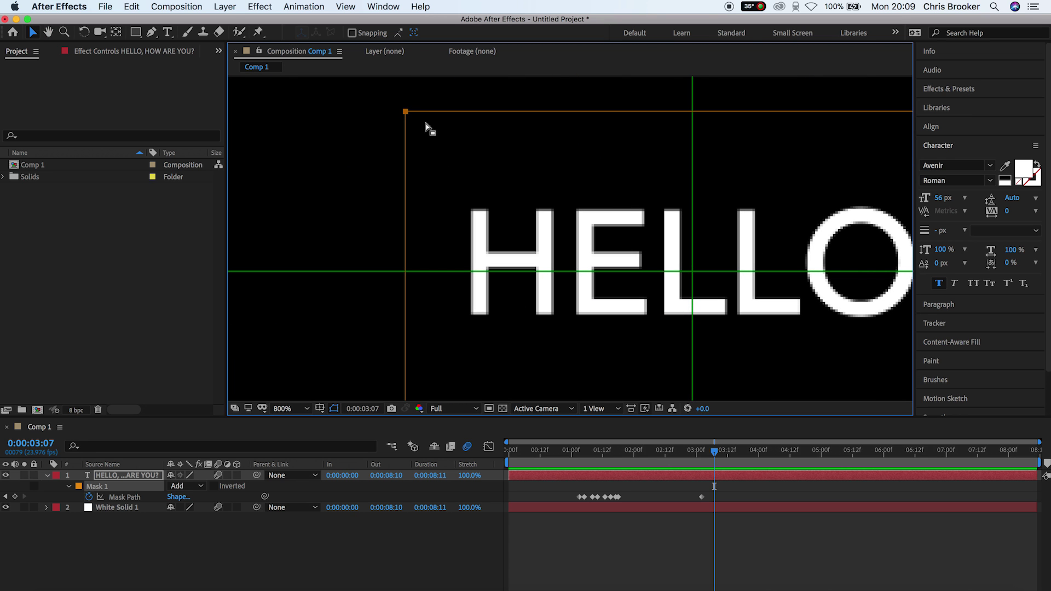
left_click_drag(406, 113, 411, 272)
- Raise the mask's bottom edge to the horizontal centre line at 0:00:03:07 so the mask closes over the text
scroll(552, 242, "down", 4)
scroll(552, 242, "right", 2)
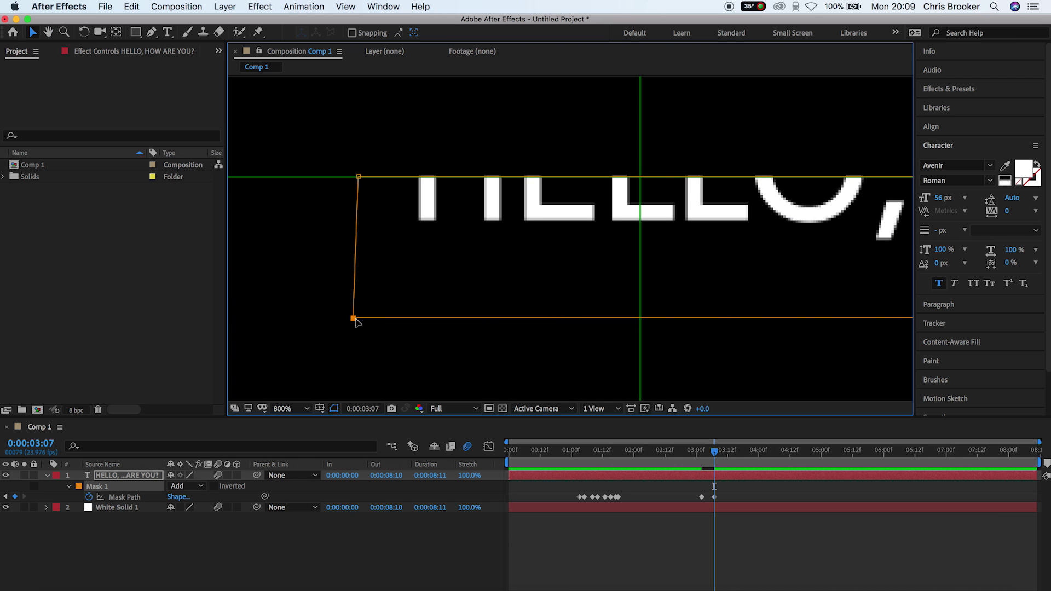
key("space")
left_click_drag(723, 294, 251, 231)
left_click_drag(772, 232, 304, 278)
left_click_drag(777, 270, 214, 259)
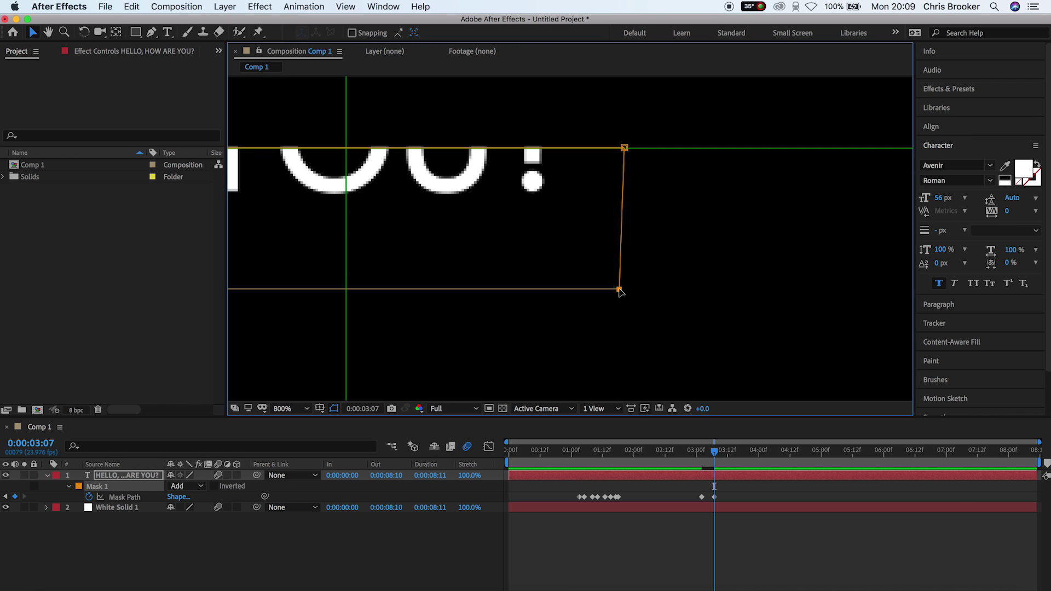
left_click_drag(620, 291, 627, 151)
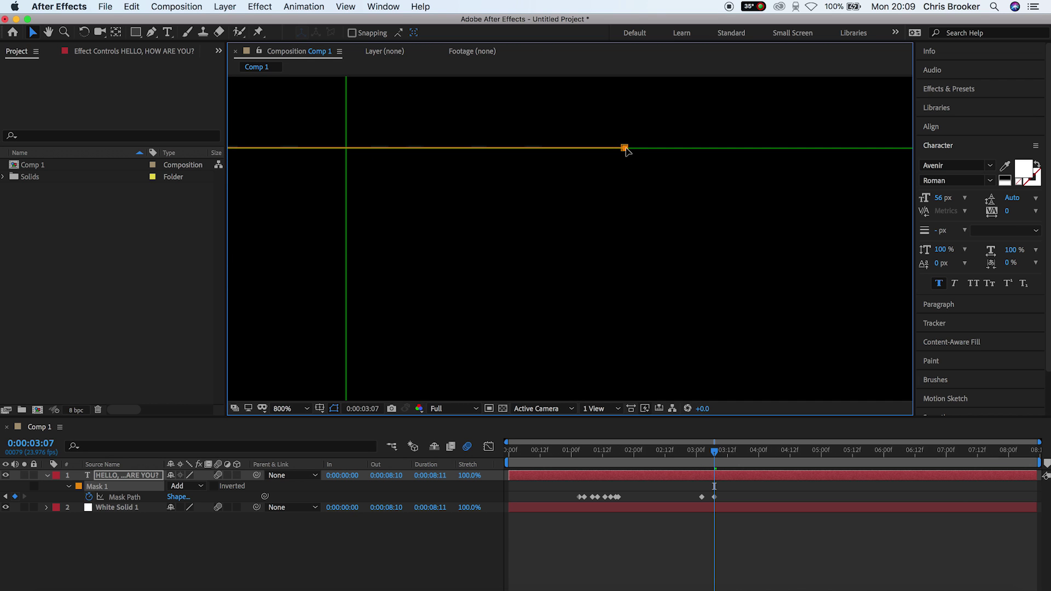
- Fit the whole composition in the viewer and hide the proportional grid
left_click(290, 408)
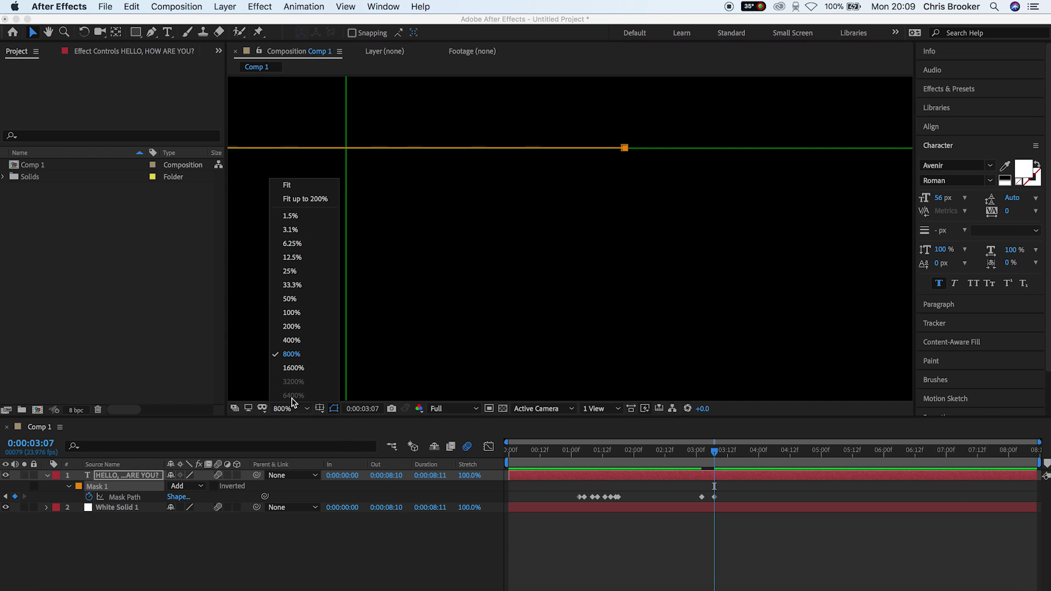
left_click(299, 202)
left_click(319, 408)
left_click(352, 432)
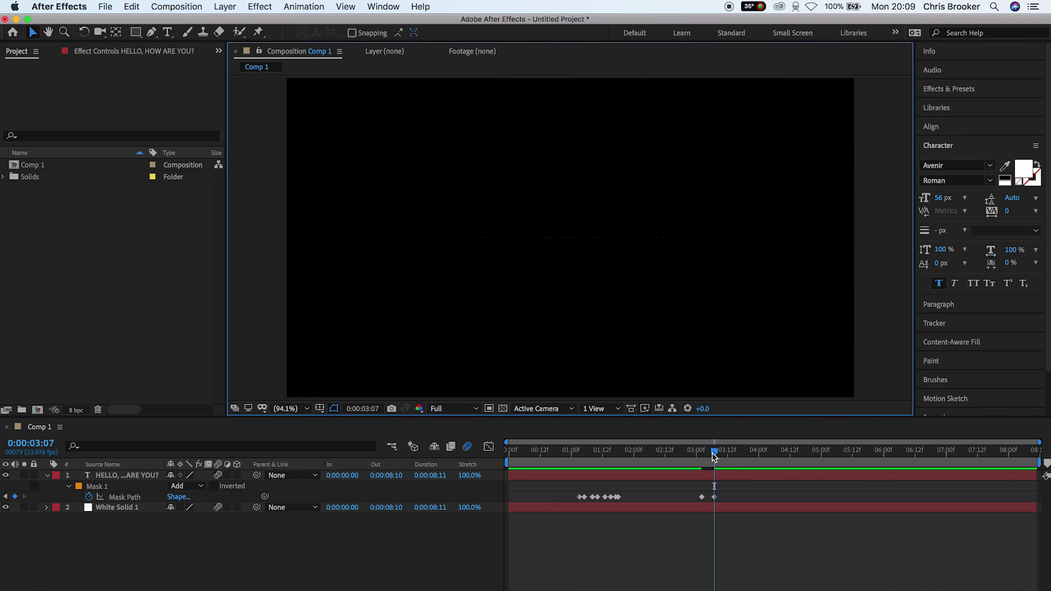
- Split the text layer at 0:00:03:07, delete the part after the split, and preview the composition from the start
left_click(725, 479)
key("shift+super+d")
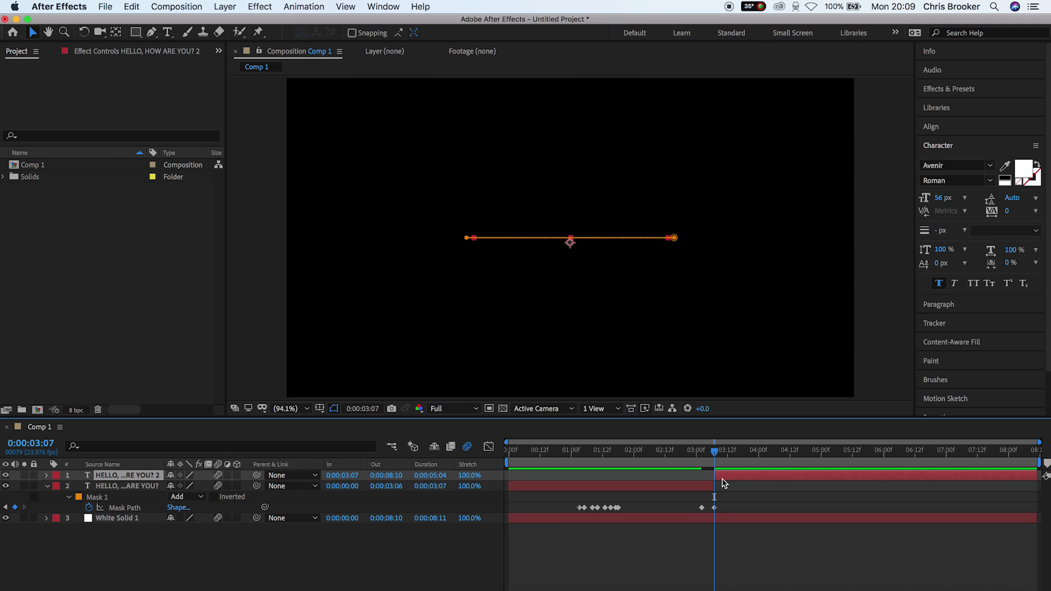
key("Delete")
left_click_drag(714, 451, 434, 471)
key("space")
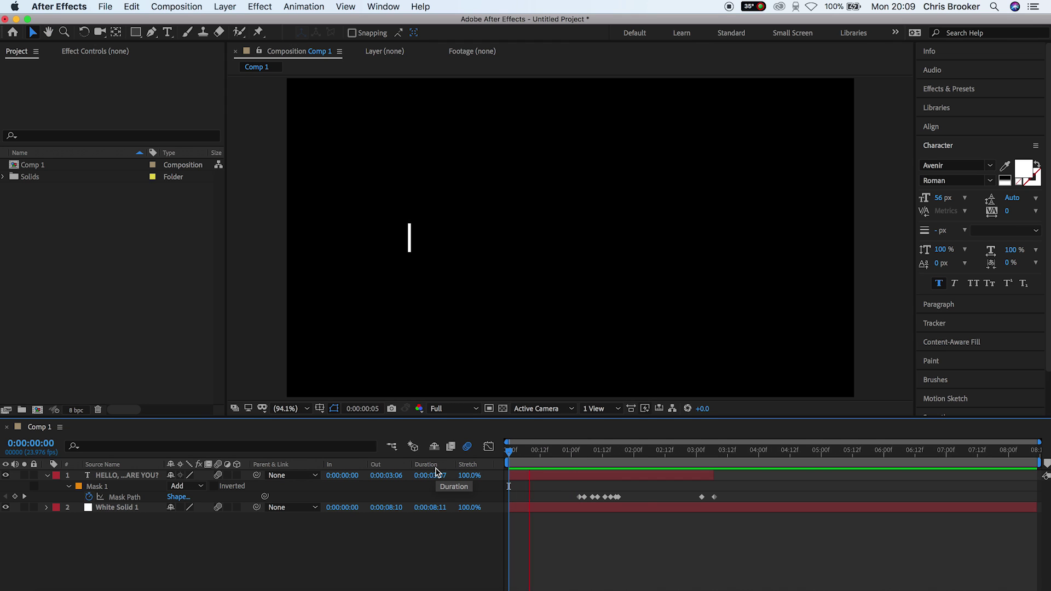